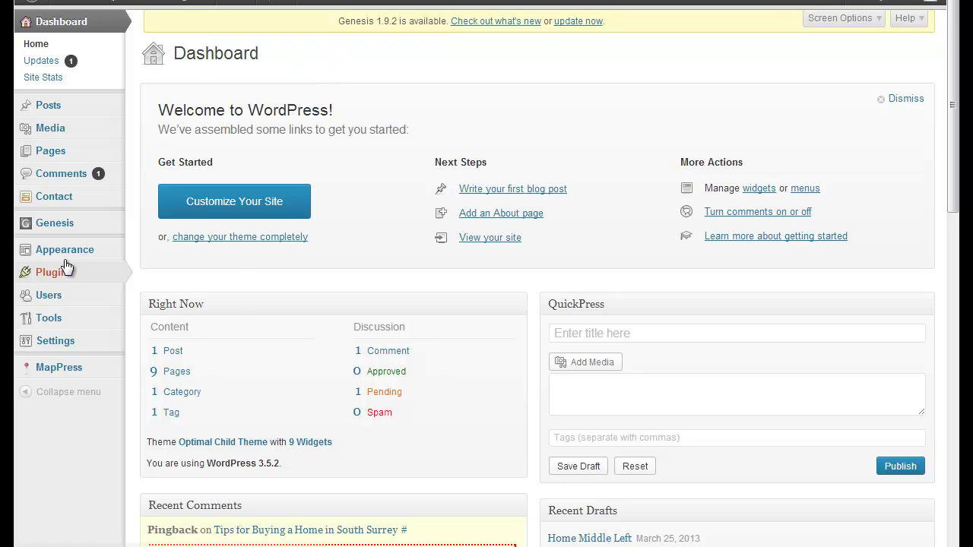
Step: Open Appearance > Menus and select the Top Nav menu containing Home and Contact
{"action": "mouse_move", "coordinate": [66, 255]}
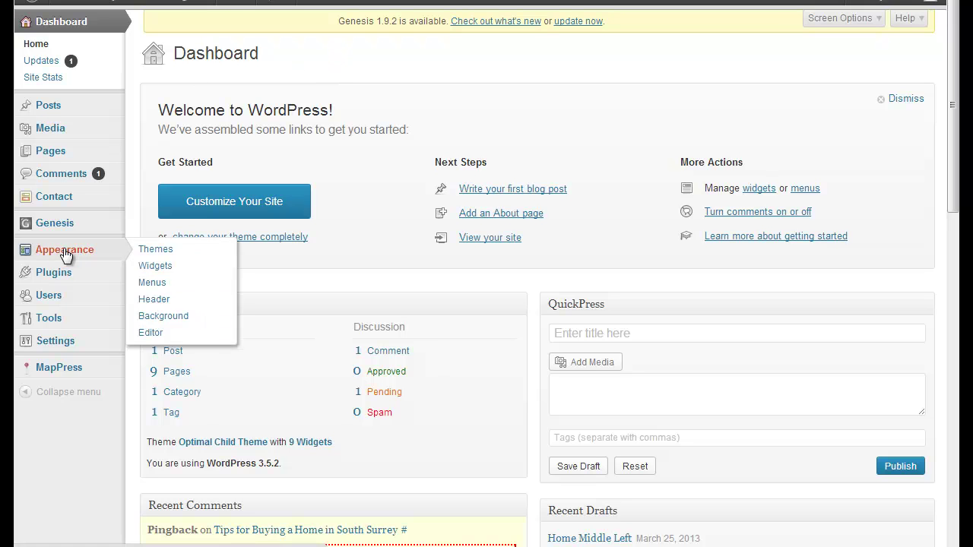
{"action": "left_click", "coordinate": [150, 283]}
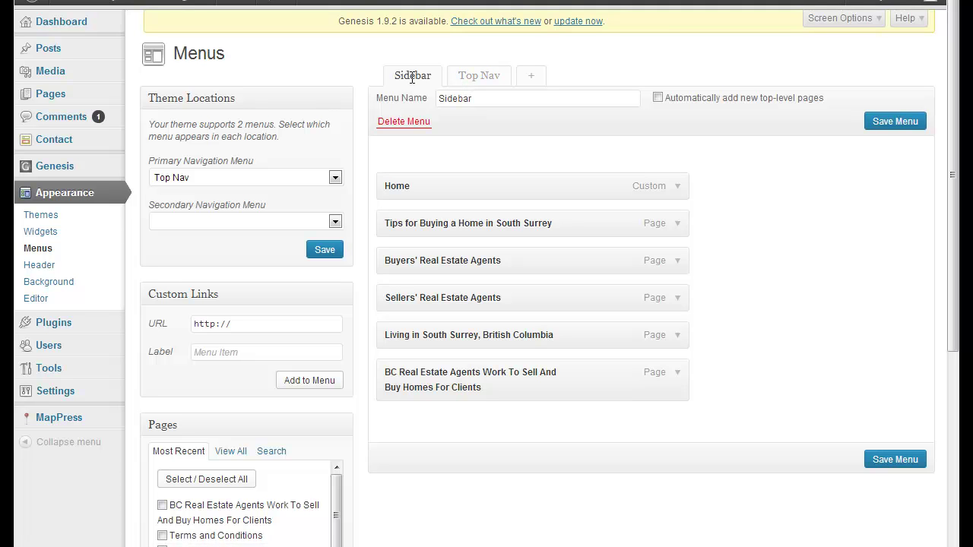
{"action": "left_click", "coordinate": [475, 77]}
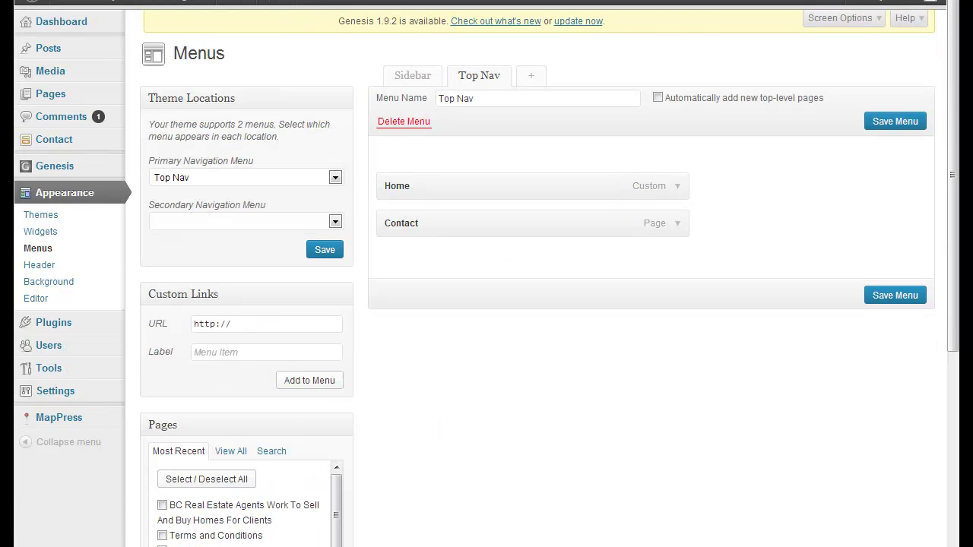
{"action": "key", "text": "ctrl+Tab"}
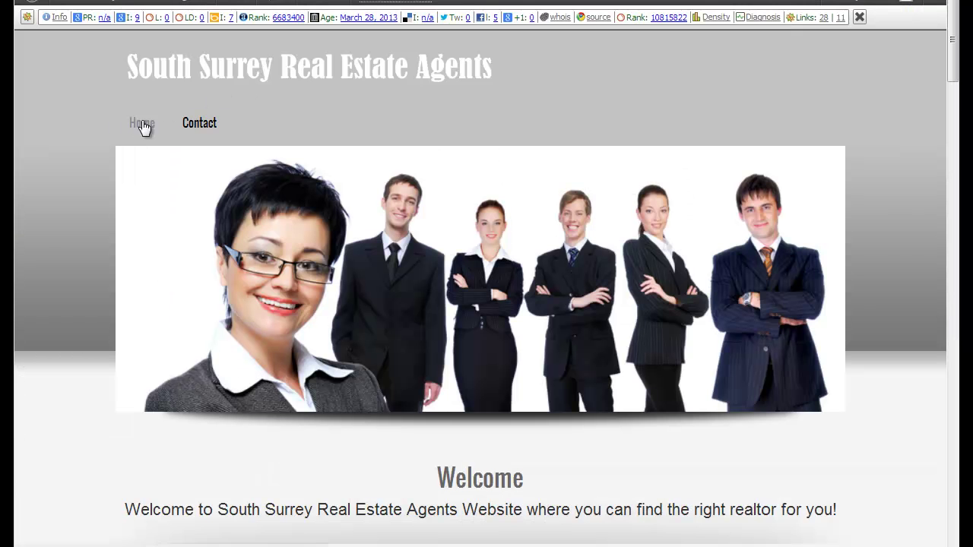
{"action": "scroll", "coordinate": [773, 148], "scroll_direction": "down", "scroll_amount": 10}
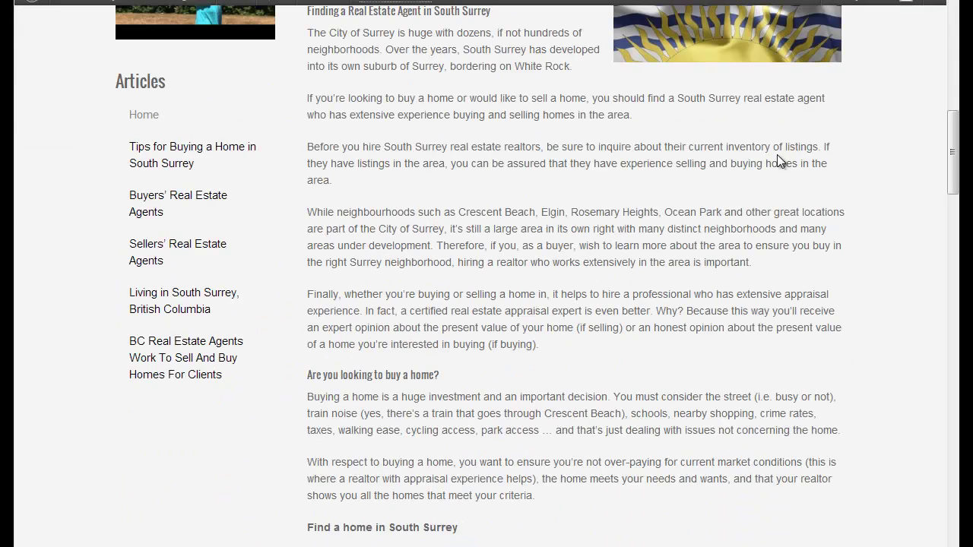
{"action": "scroll", "coordinate": [403, 237], "scroll_direction": "up", "scroll_amount": 7}
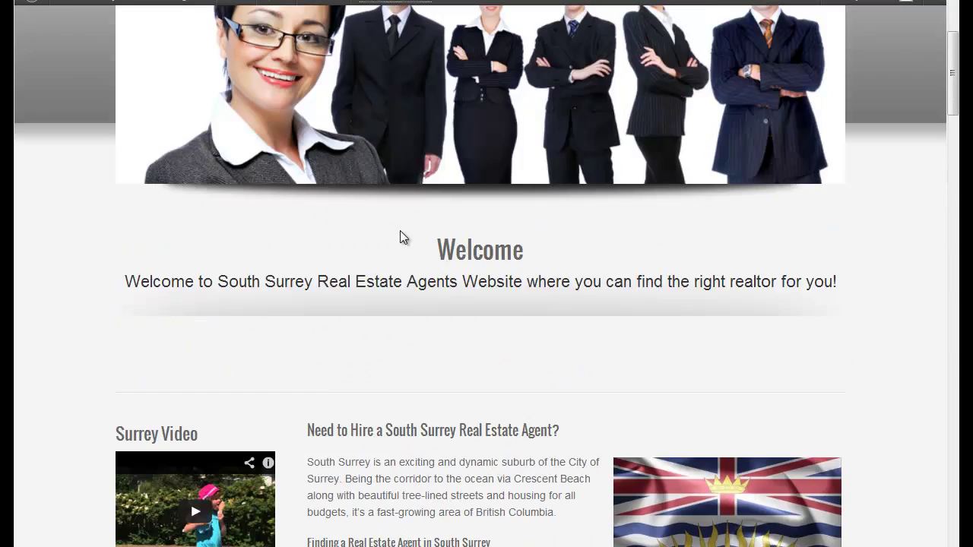
{"action": "scroll", "coordinate": [400, 231], "scroll_direction": "up", "scroll_amount": 3}
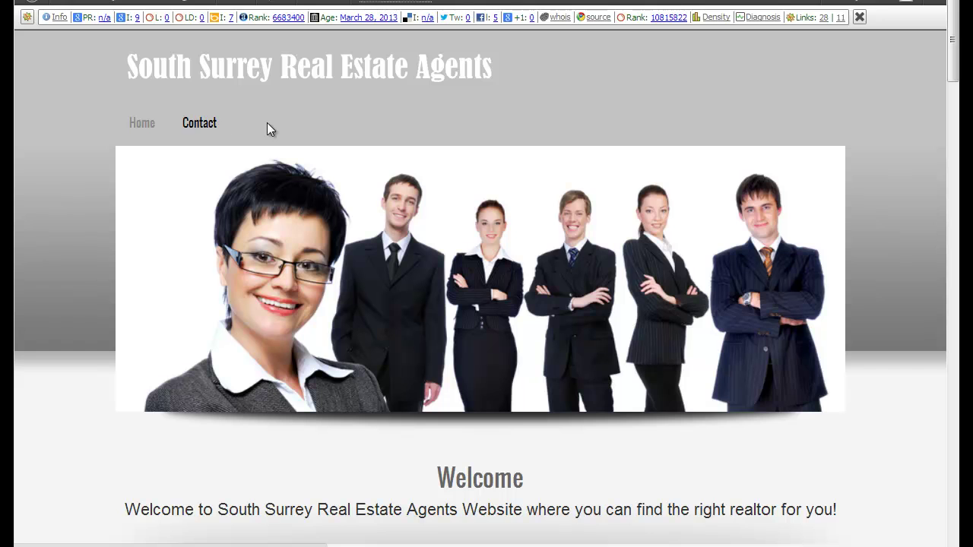
{"action": "left_click", "coordinate": [251, 2]}
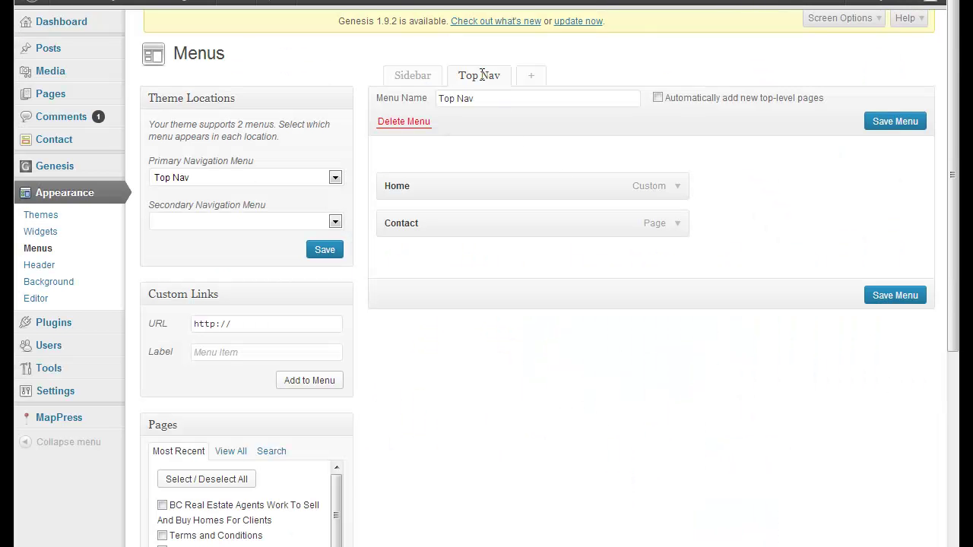
{"action": "left_click_drag", "start_coordinate": [149, 124], "coordinate": [293, 146]}
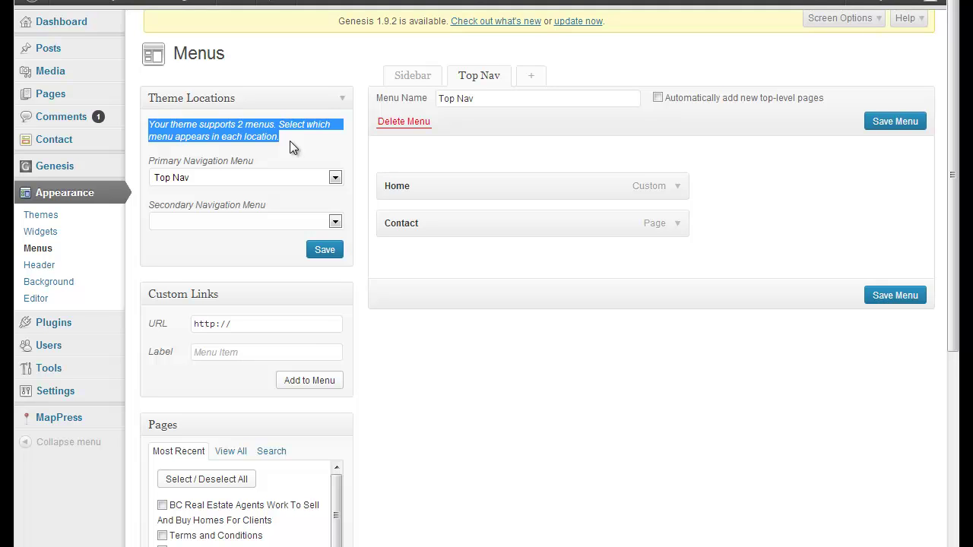
{"action": "left_click", "coordinate": [292, 143]}
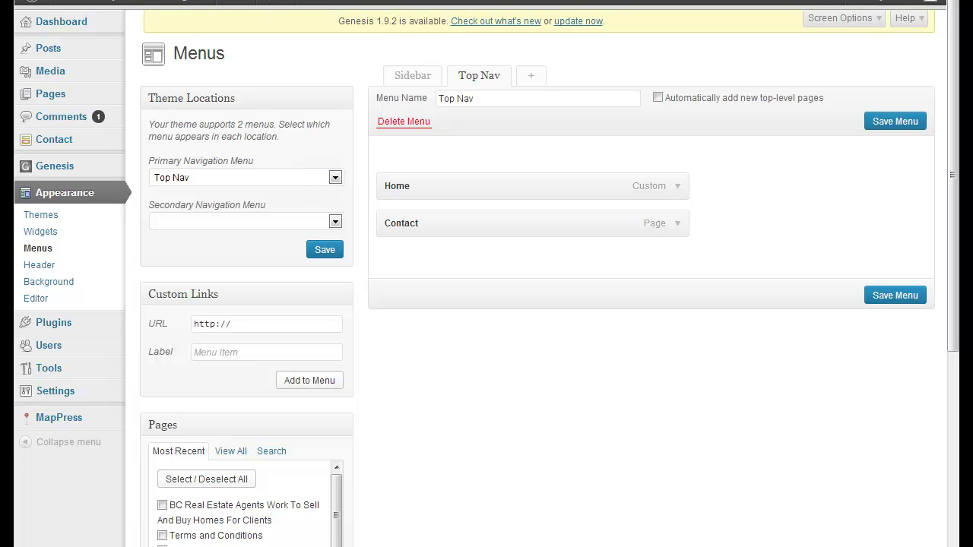
{"action": "key", "text": "ctrl+Tab"}
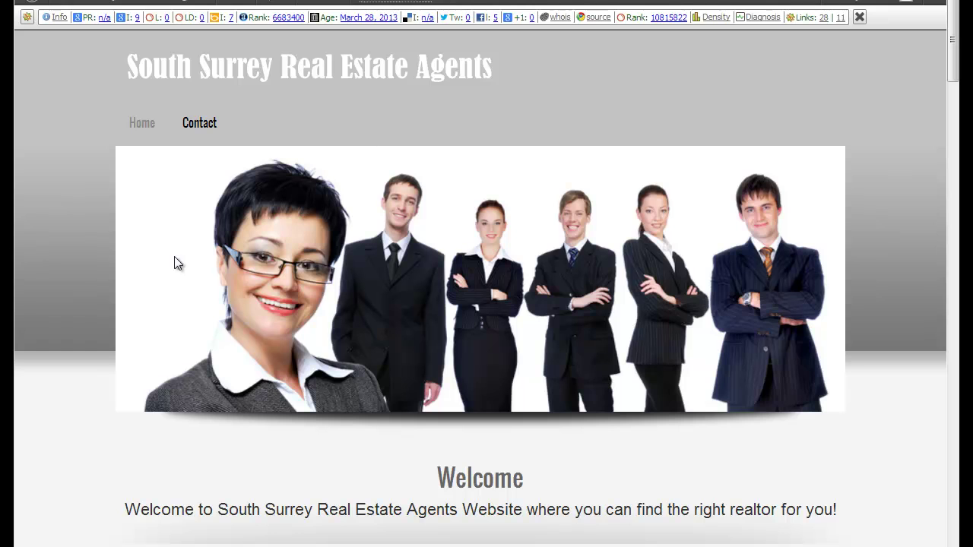
{"action": "key", "text": "ctrl+shift+Tab"}
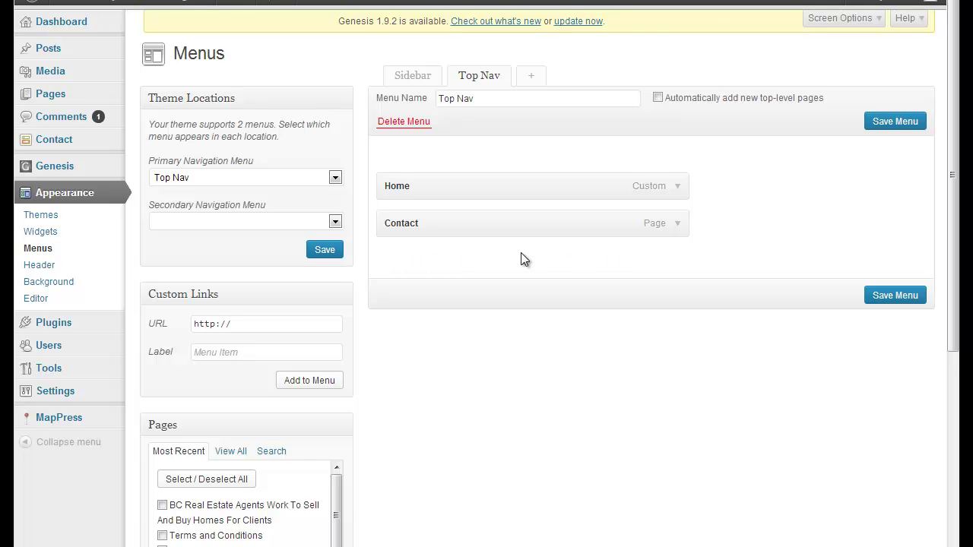
Step: Add the BC agents, Buyers' Real Estate Agents, Living in South Surrey and Tips for Buying a Home pages to Top Nav
{"action": "scroll", "coordinate": [522, 257], "scroll_direction": "down", "scroll_amount": 2}
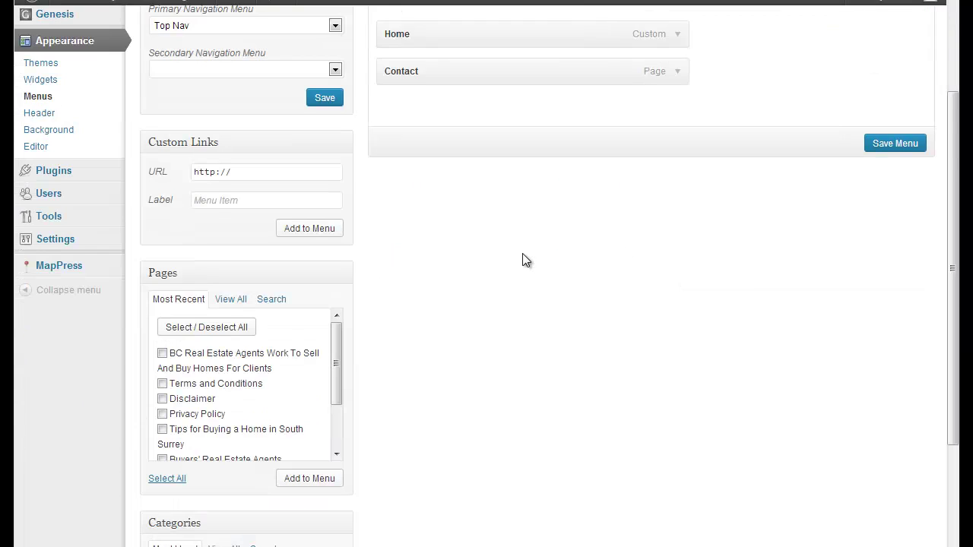
{"action": "scroll", "coordinate": [524, 261], "scroll_direction": "down", "scroll_amount": 1}
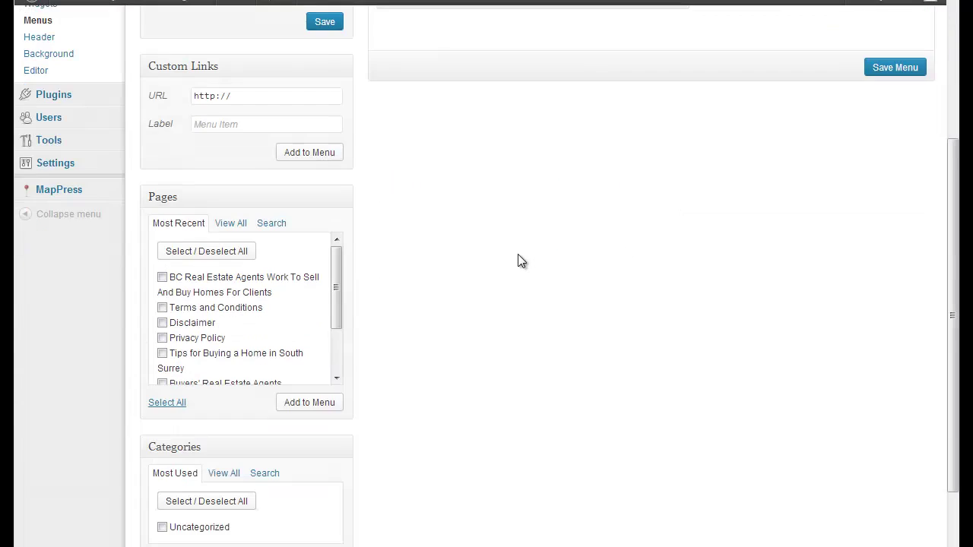
{"action": "left_click", "coordinate": [235, 227]}
{"action": "left_click", "coordinate": [162, 292]}
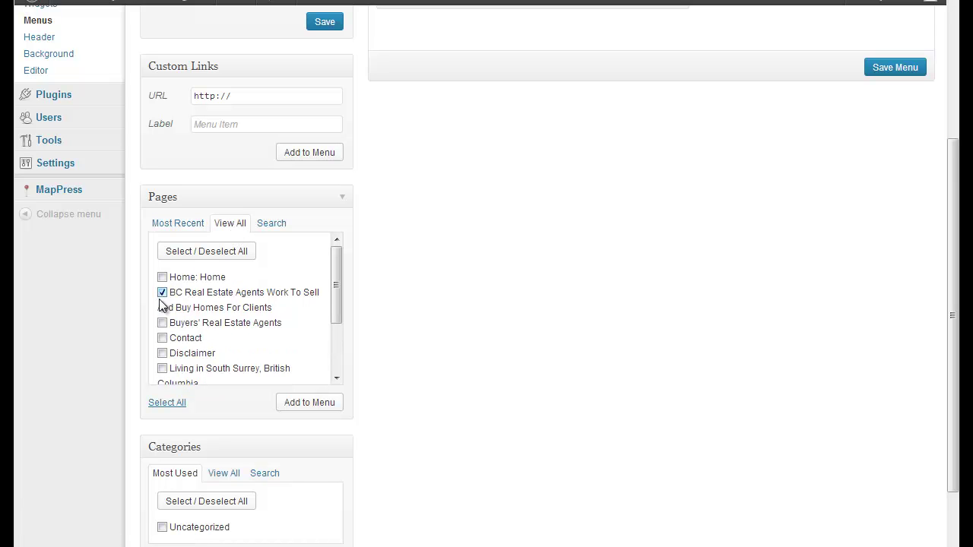
{"action": "left_click", "coordinate": [162, 323]}
{"action": "left_click", "coordinate": [163, 368]}
{"action": "scroll", "coordinate": [251, 344], "scroll_direction": "down", "scroll_amount": 1}
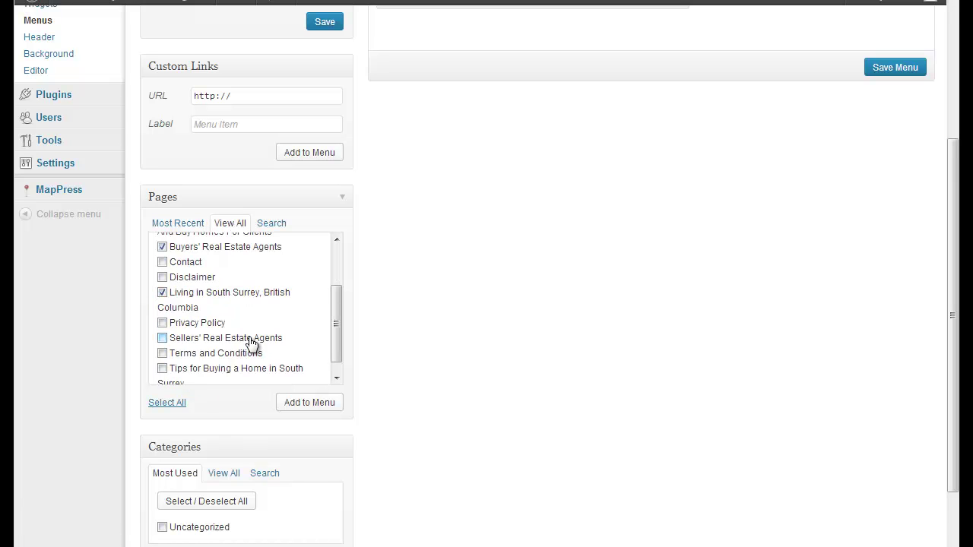
{"action": "left_click", "coordinate": [162, 369]}
{"action": "left_click", "coordinate": [309, 404]}
{"action": "scroll", "coordinate": [575, 256], "scroll_direction": "up", "scroll_amount": 3}
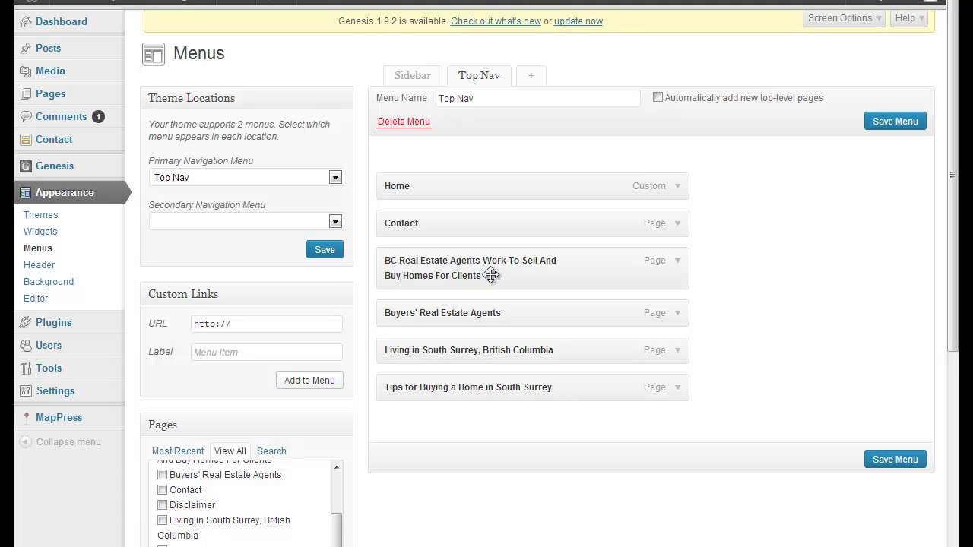
Step: Rename the BC agents item to 'Agents' and shorten Buyers' Real Estate Agents to 'Buyers'
{"action": "left_click", "coordinate": [677, 262]}
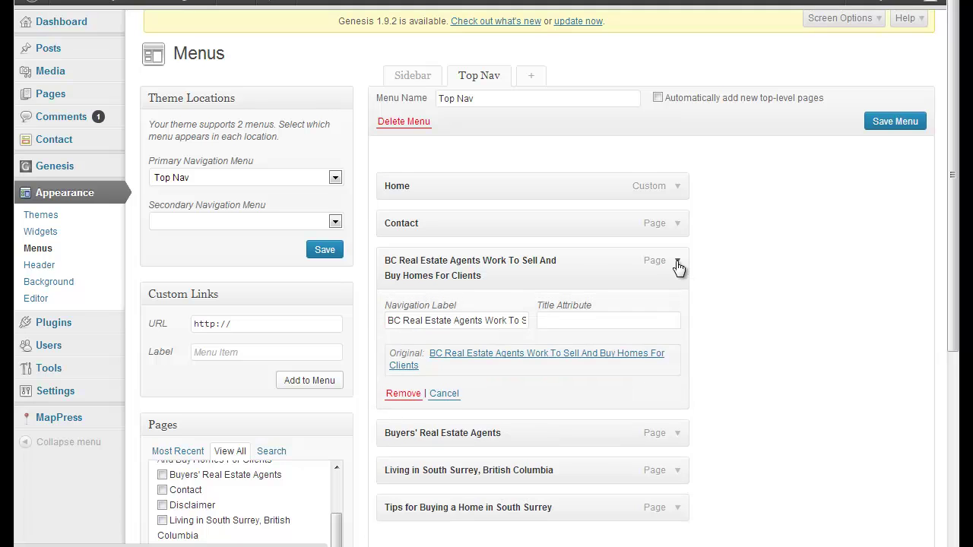
{"action": "triple_click", "coordinate": [442, 320]}
{"action": "type", "text": "Agents"}
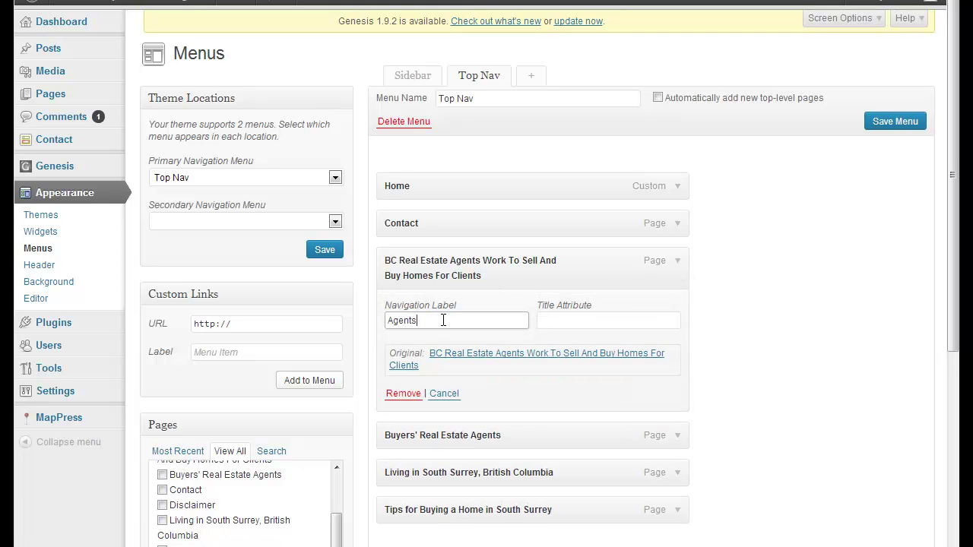
{"action": "left_click", "coordinate": [677, 261]}
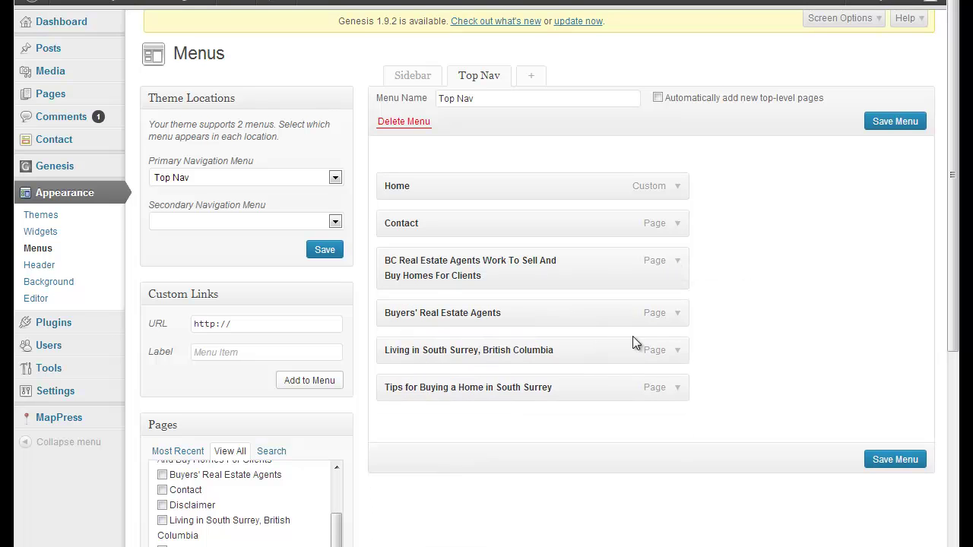
{"action": "left_click", "coordinate": [677, 313]}
{"action": "left_click_drag", "start_coordinate": [416, 357], "coordinate": [547, 355]}
{"action": "key", "text": "BackSpace"}
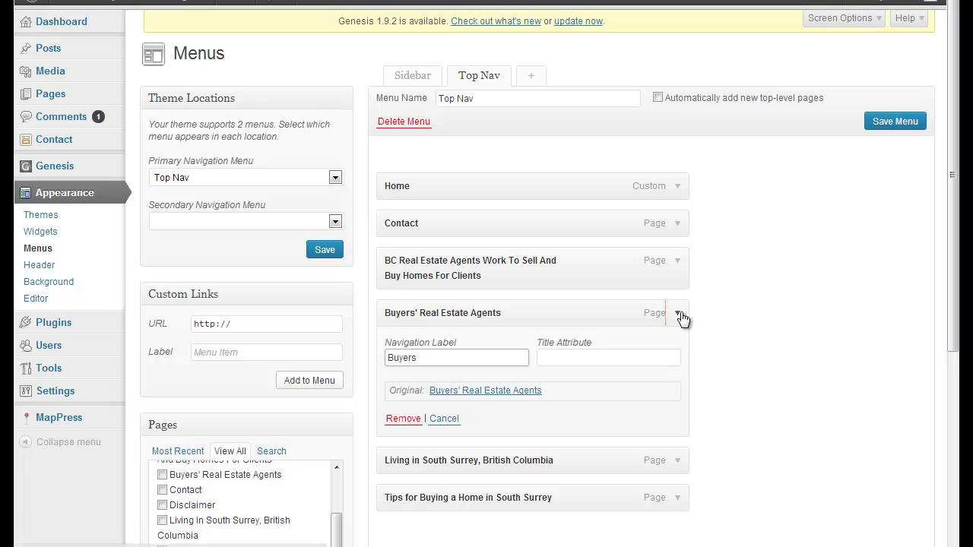
{"action": "left_click", "coordinate": [678, 312]}
Step: Trim the Living in South Surrey item's label down to 'South Surrey'
{"action": "left_click", "coordinate": [677, 351]}
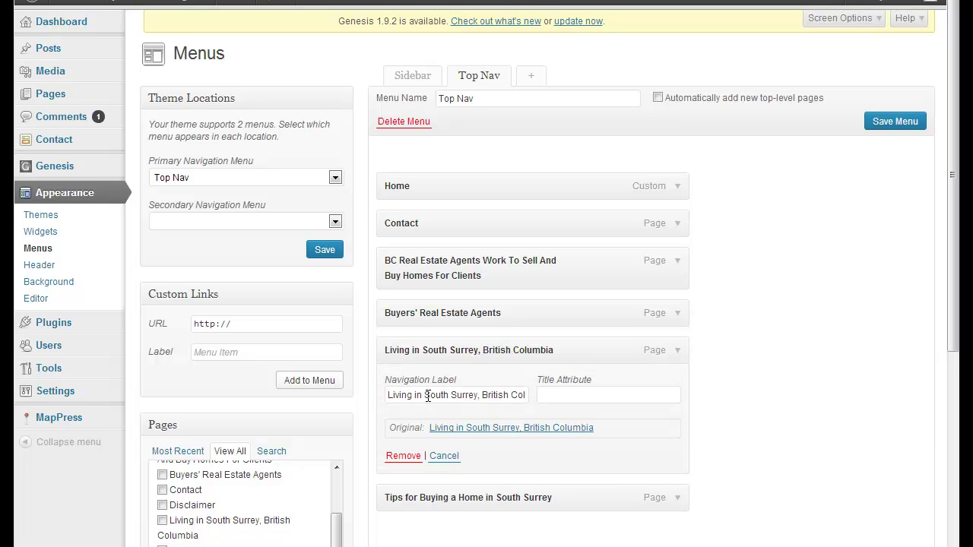
{"action": "left_click_drag", "start_coordinate": [430, 396], "coordinate": [363, 395]}
{"action": "key", "text": "BackSpace"}
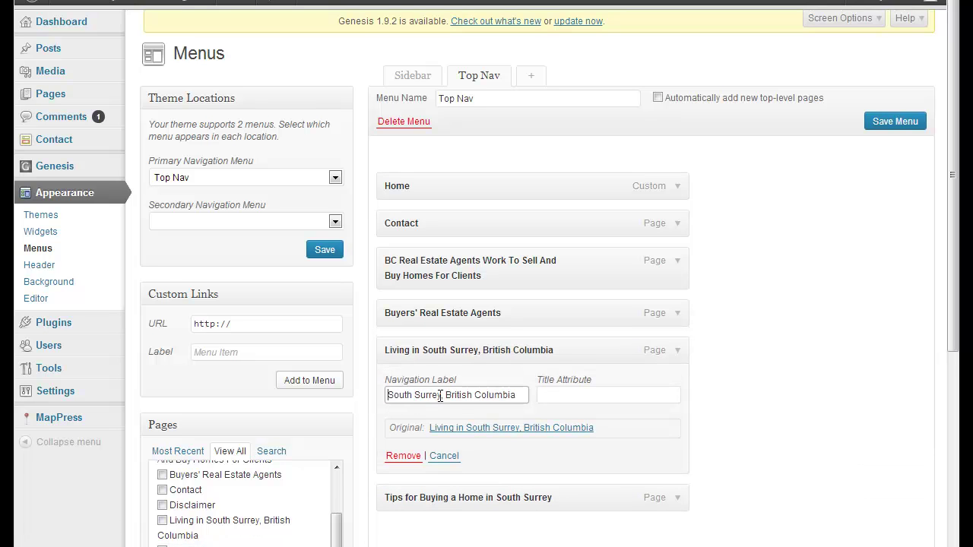
{"action": "left_click_drag", "start_coordinate": [437, 395], "coordinate": [556, 391]}
{"action": "key", "text": "BackSpace"}
{"action": "left_click", "coordinate": [677, 351]}
Step: Trim the Tips for Buying a Home item's label to 'Buying a Home' and save the menu
{"action": "scroll", "coordinate": [684, 335], "scroll_direction": "down", "scroll_amount": 1}
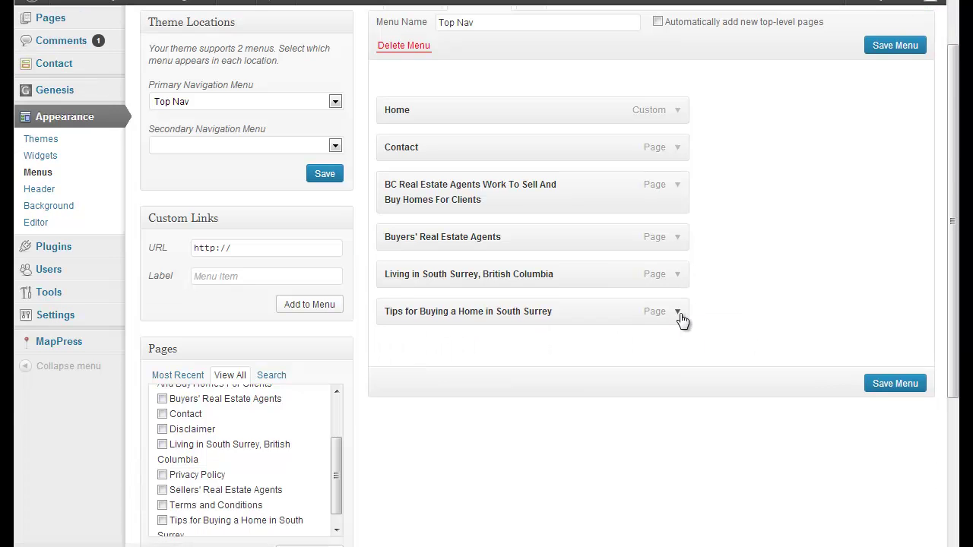
{"action": "left_click", "coordinate": [678, 312]}
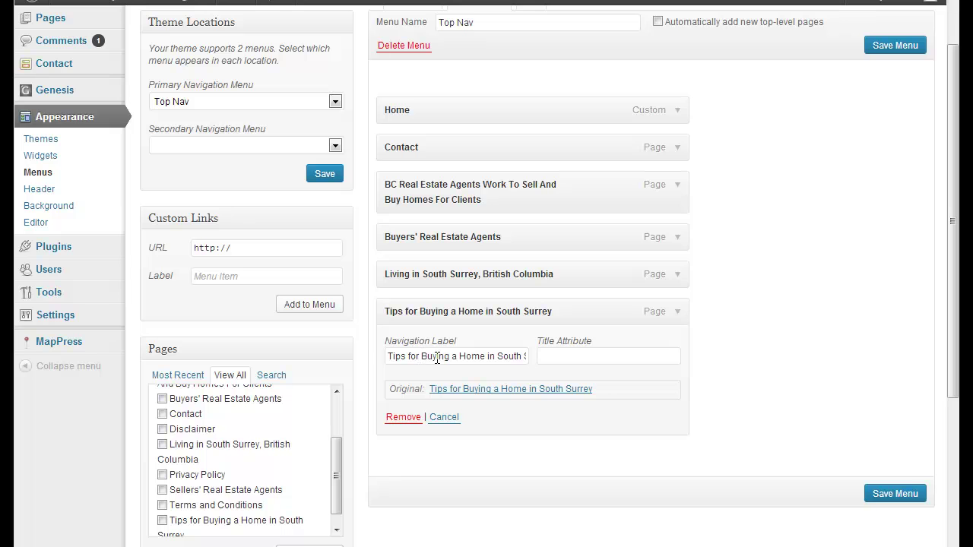
{"action": "left_click_drag", "start_coordinate": [421, 357], "coordinate": [347, 361]}
{"action": "key", "text": "BackSpace"}
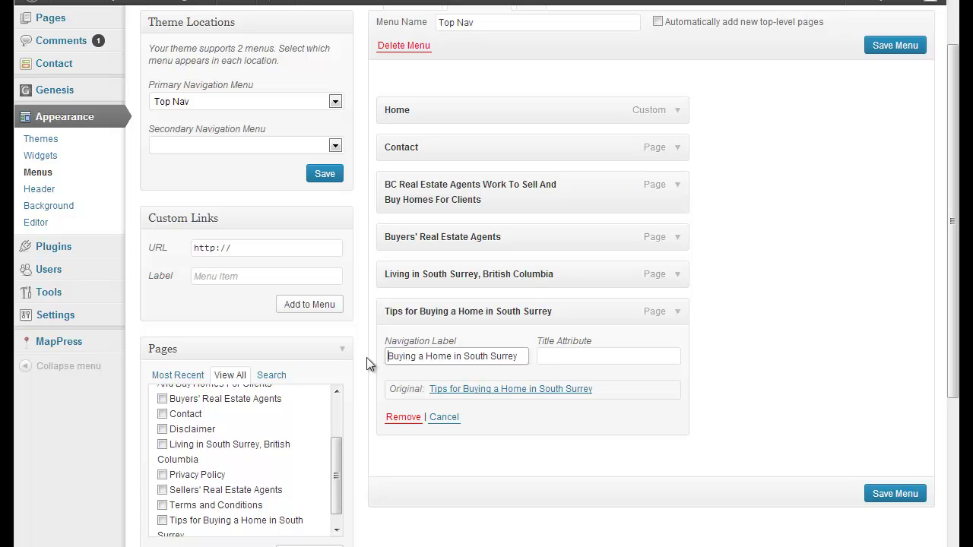
{"action": "left_click_drag", "start_coordinate": [453, 355], "coordinate": [520, 357]}
{"action": "key", "text": "BackSpace"}
{"action": "left_click_drag", "start_coordinate": [678, 316], "coordinate": [683, 320]}
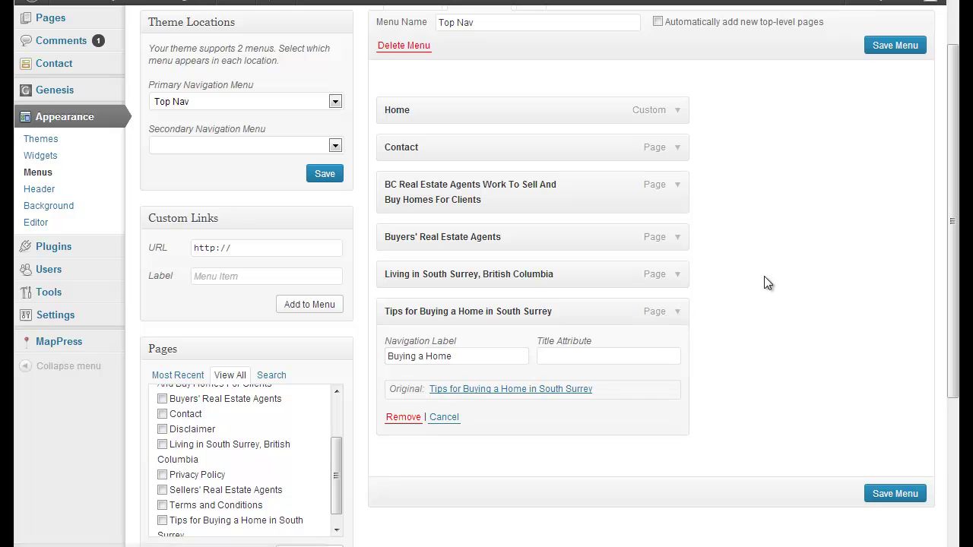
{"action": "left_click", "coordinate": [684, 314]}
{"action": "left_click", "coordinate": [891, 385]}
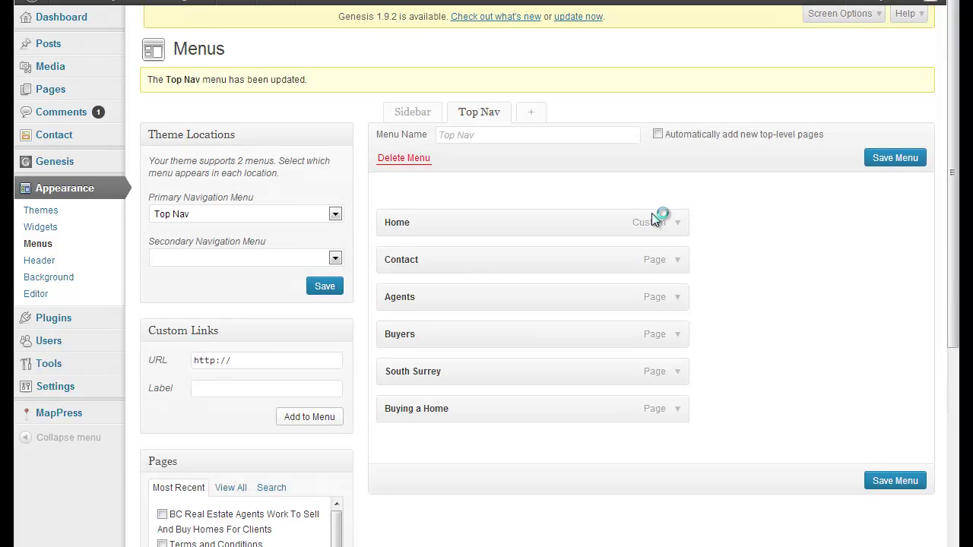
Step: Reload the live site to check its six header links, then return to the menu editor
{"action": "key", "text": "ctrl+Tab"}
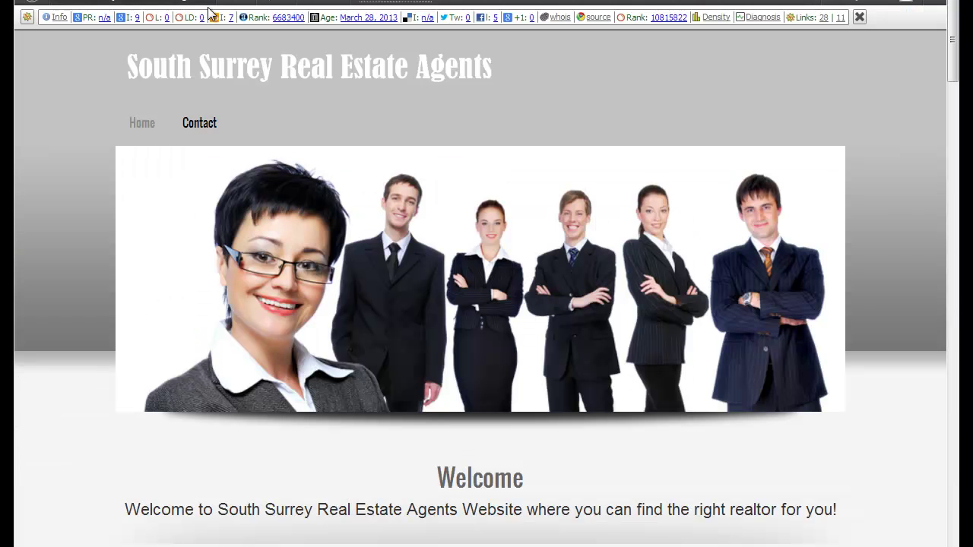
{"action": "key", "text": "F5"}
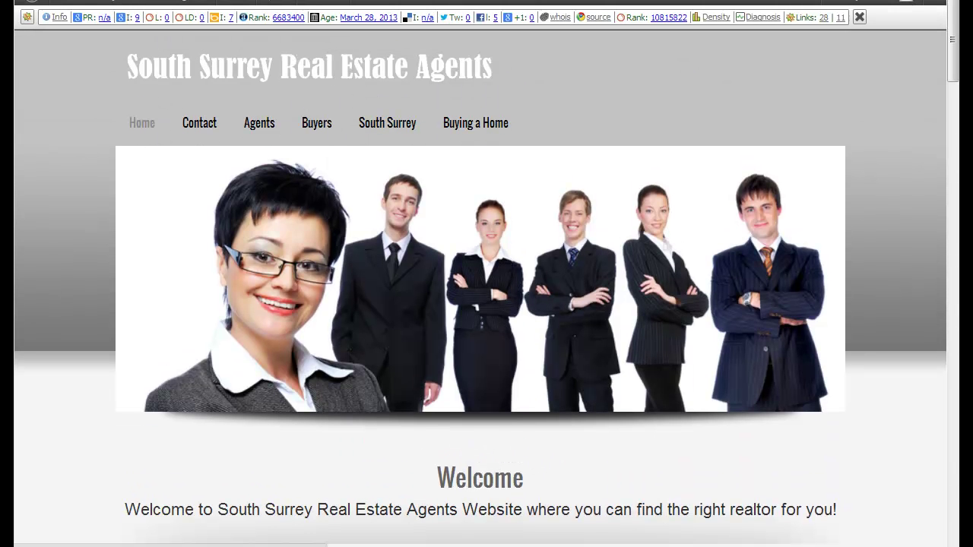
{"action": "key", "text": "ctrl+shift+Tab"}
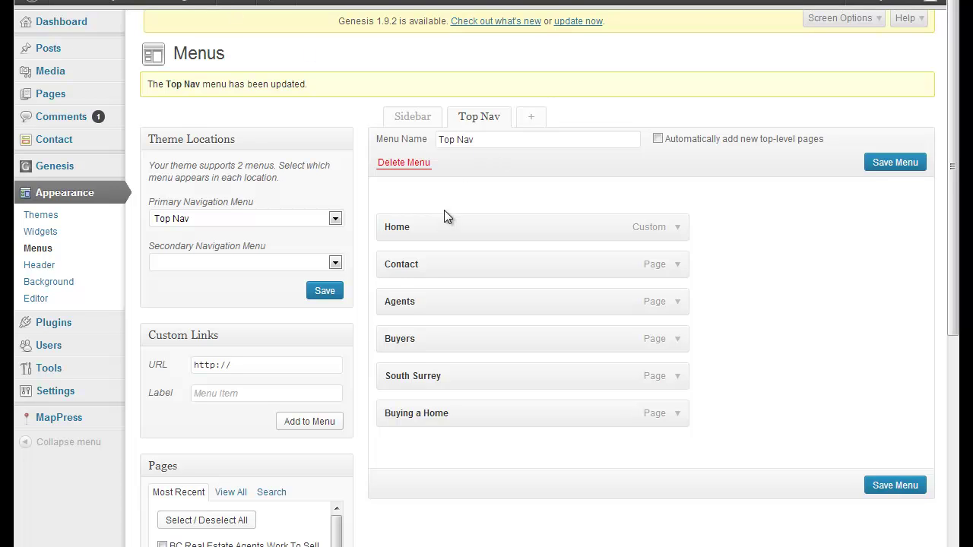
Step: Indent Buyers, South Surrey and Buying a Home one level under Agents and save
{"action": "left_click_drag", "start_coordinate": [415, 338], "coordinate": [441, 342]}
{"action": "left_click_drag", "start_coordinate": [424, 380], "coordinate": [456, 376]}
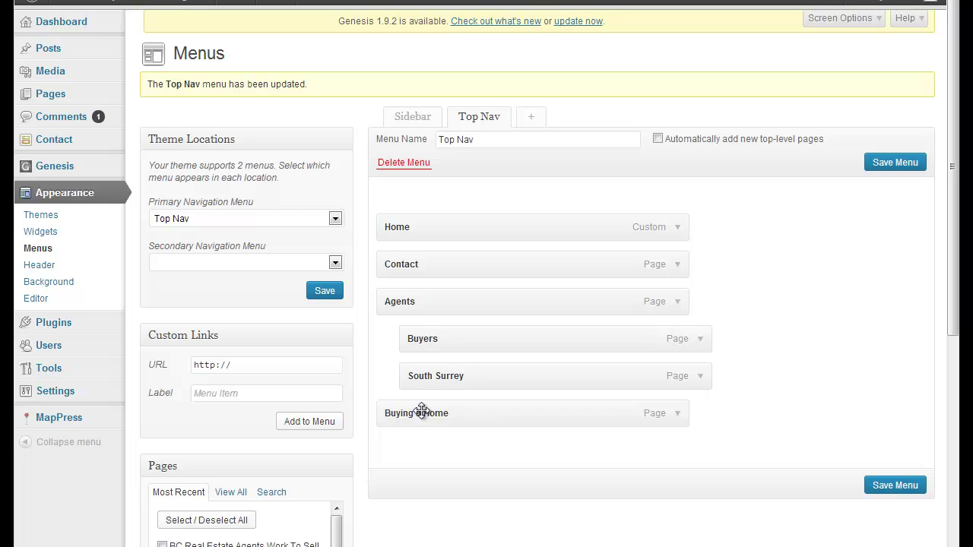
{"action": "left_click_drag", "start_coordinate": [424, 411], "coordinate": [450, 419]}
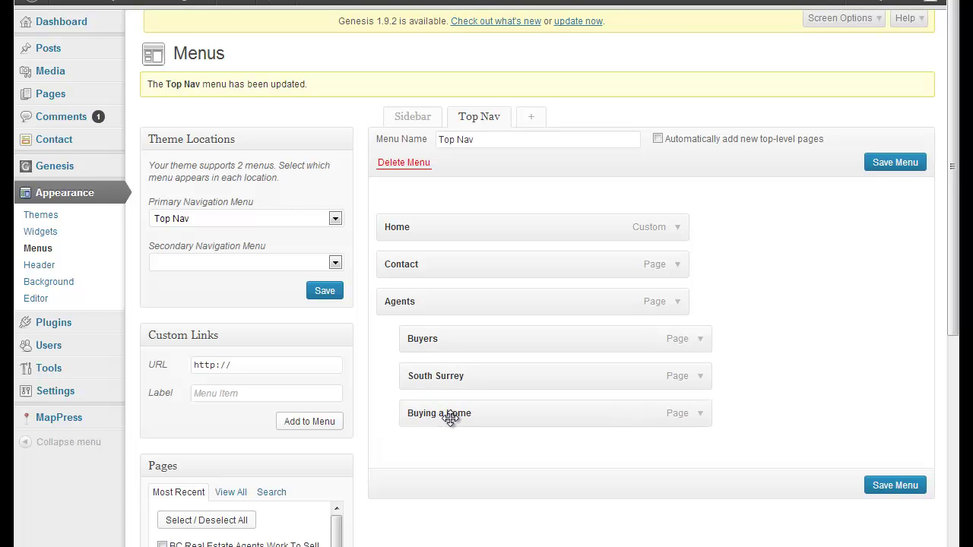
{"action": "left_click", "coordinate": [890, 165]}
{"action": "key", "text": "ctrl+Tab"}
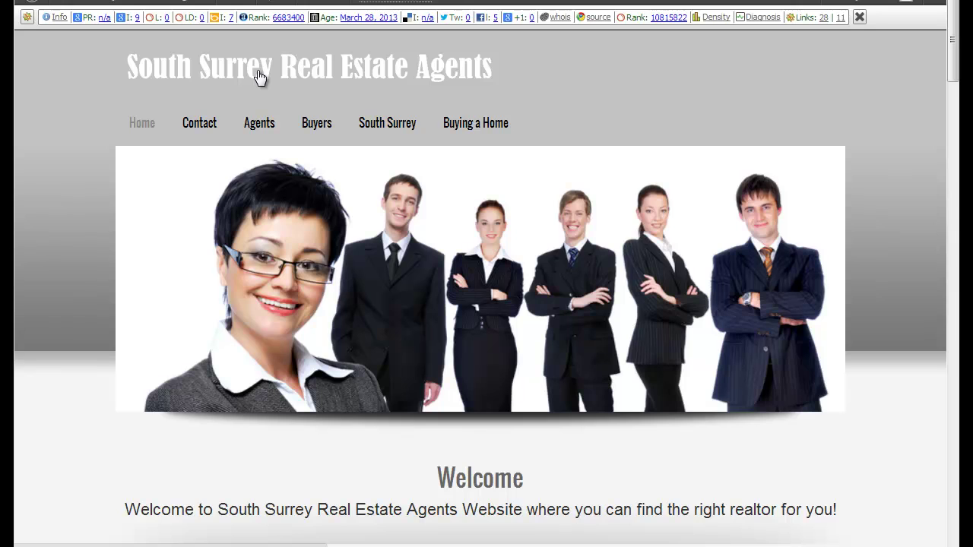
{"action": "key", "text": "F5"}
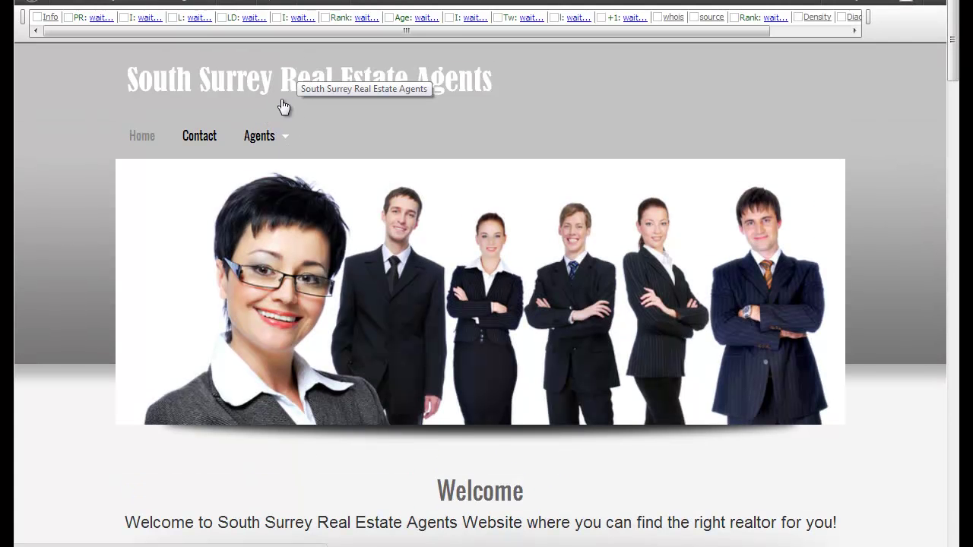
{"action": "mouse_move", "coordinate": [282, 131]}
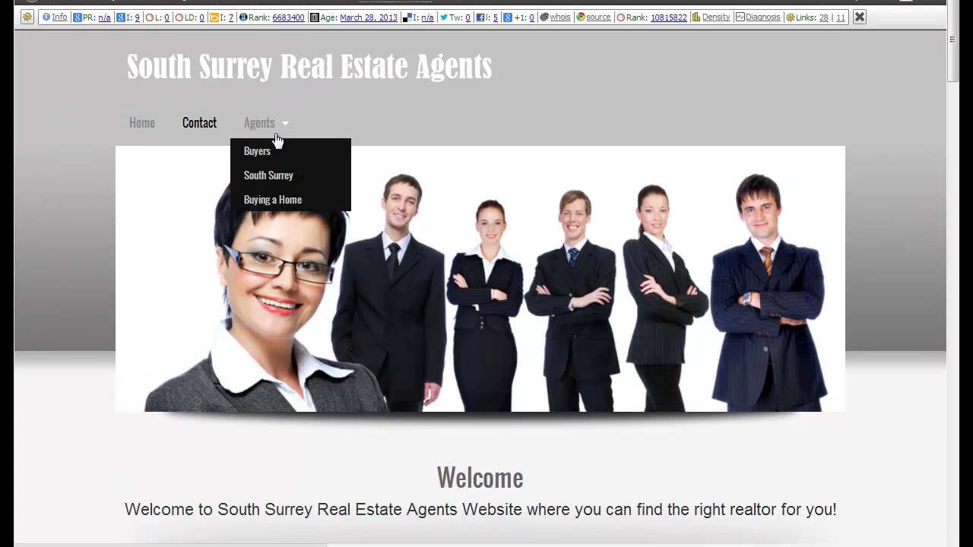
Step: Indent Buying a Home under South Surrey as a third level and save the menu
{"action": "key", "text": "ctrl+Tab"}
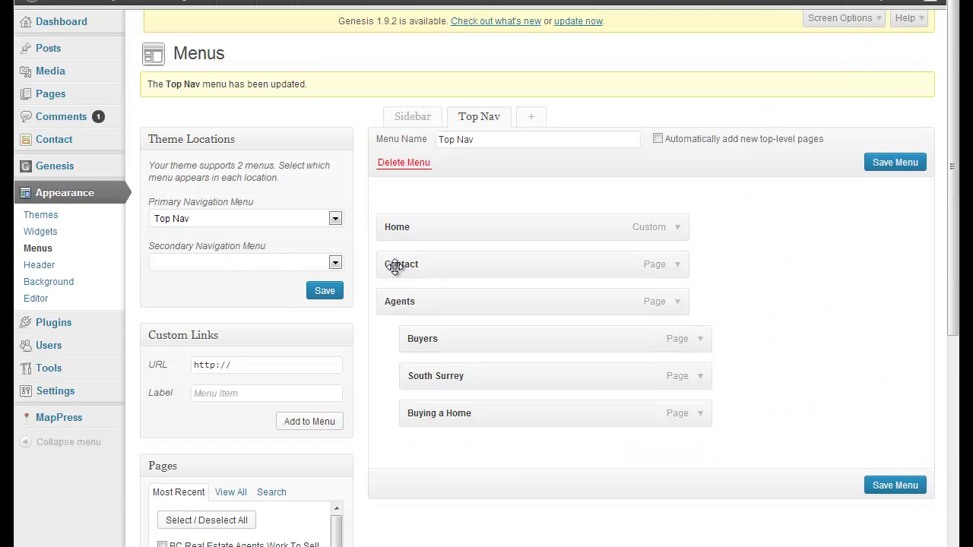
{"action": "left_click_drag", "start_coordinate": [462, 415], "coordinate": [498, 414]}
{"action": "left_click", "coordinate": [891, 486]}
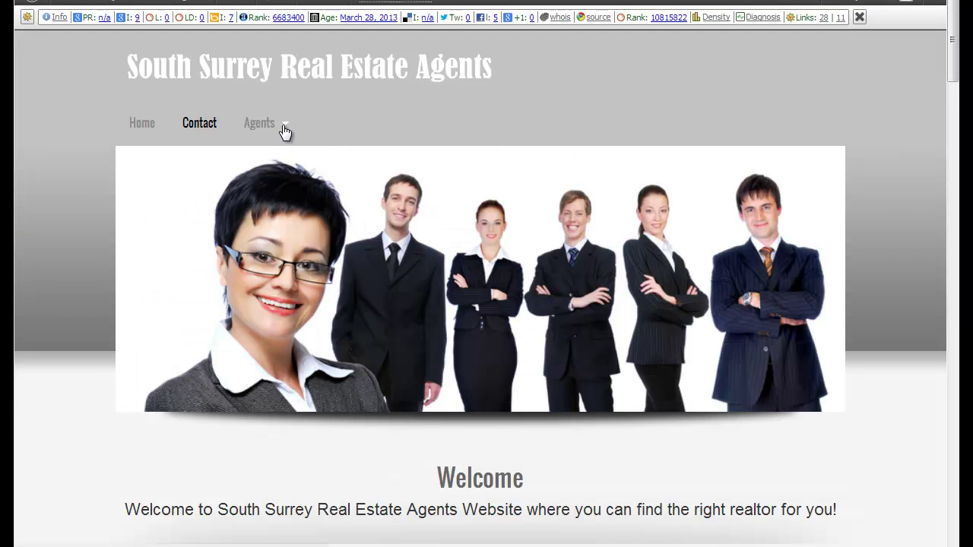
{"action": "mouse_move", "coordinate": [284, 131]}
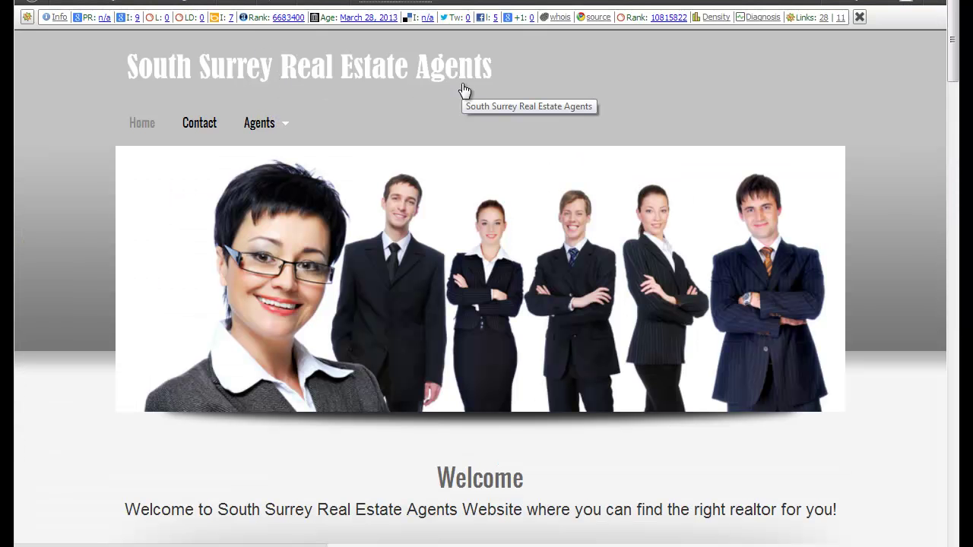
Step: Reload the live site and check that the Agents dropdown shows South Surrey's own submenu
{"action": "key", "text": "F5"}
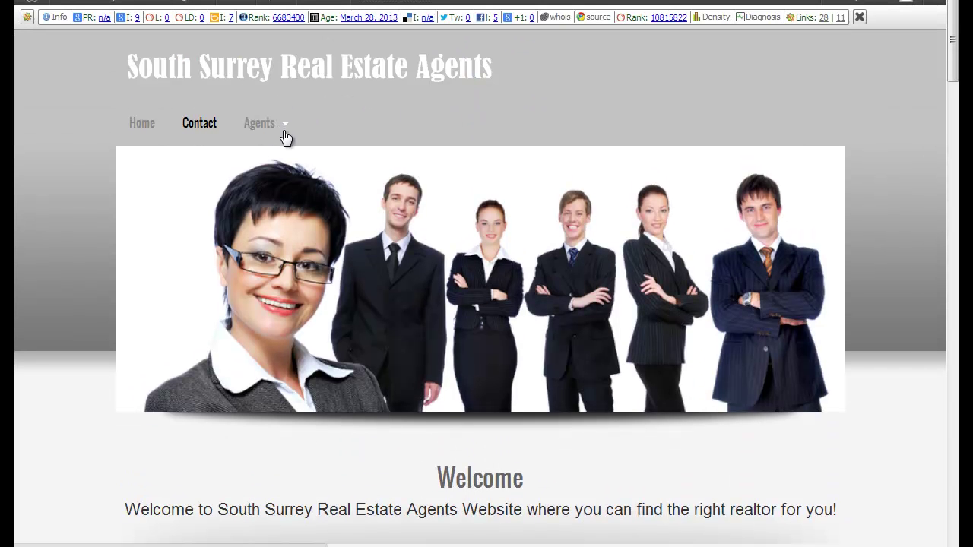
{"action": "mouse_move", "coordinate": [283, 131]}
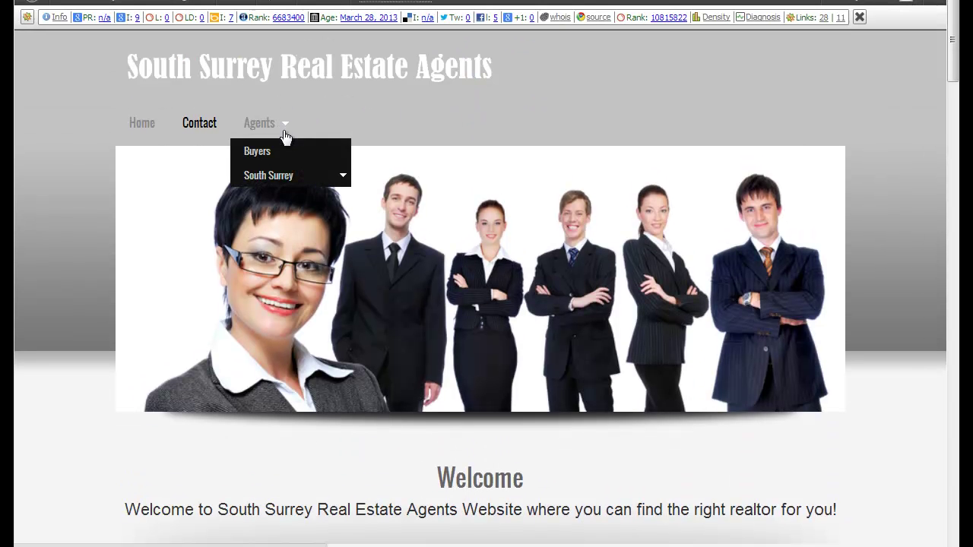
{"action": "mouse_move", "coordinate": [289, 177]}
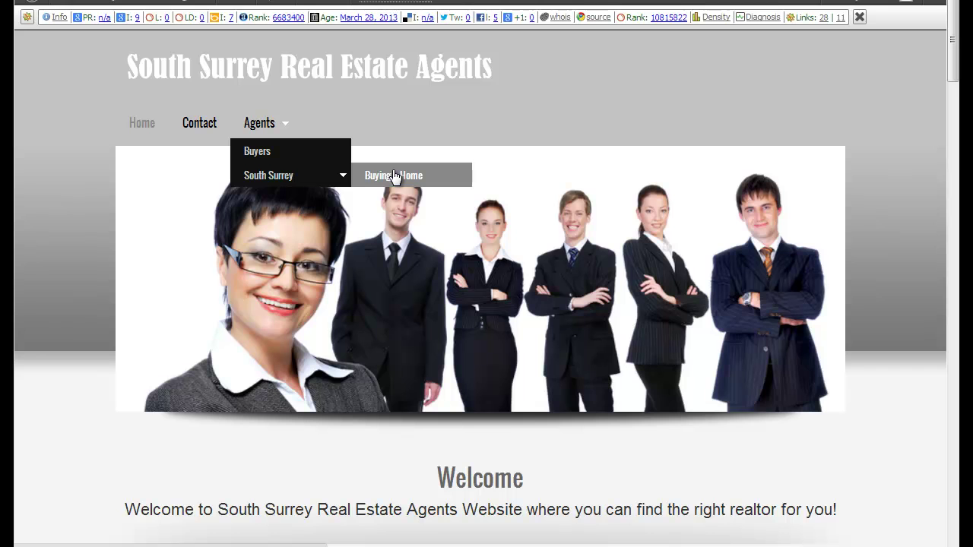
{"action": "left_click", "coordinate": [212, 2]}
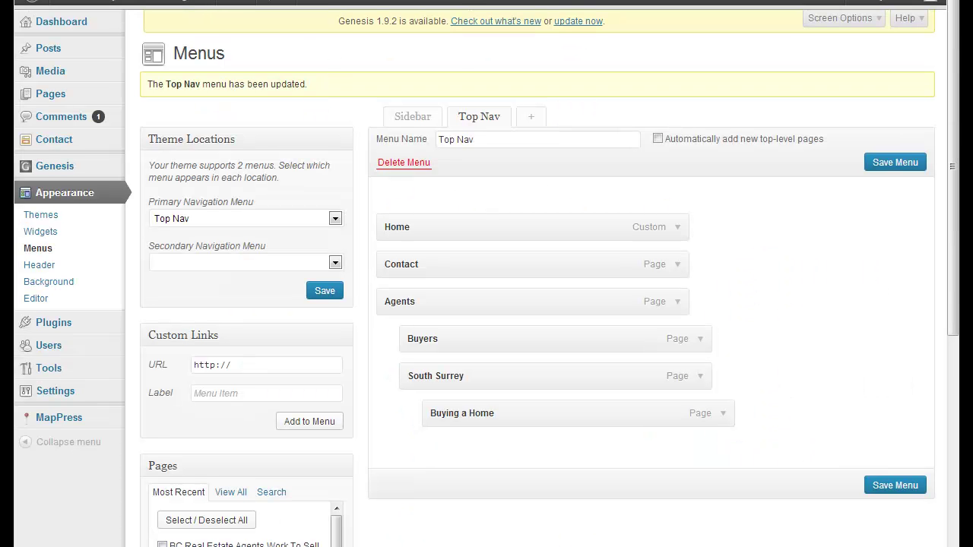
{"action": "left_click", "coordinate": [395, 2]}
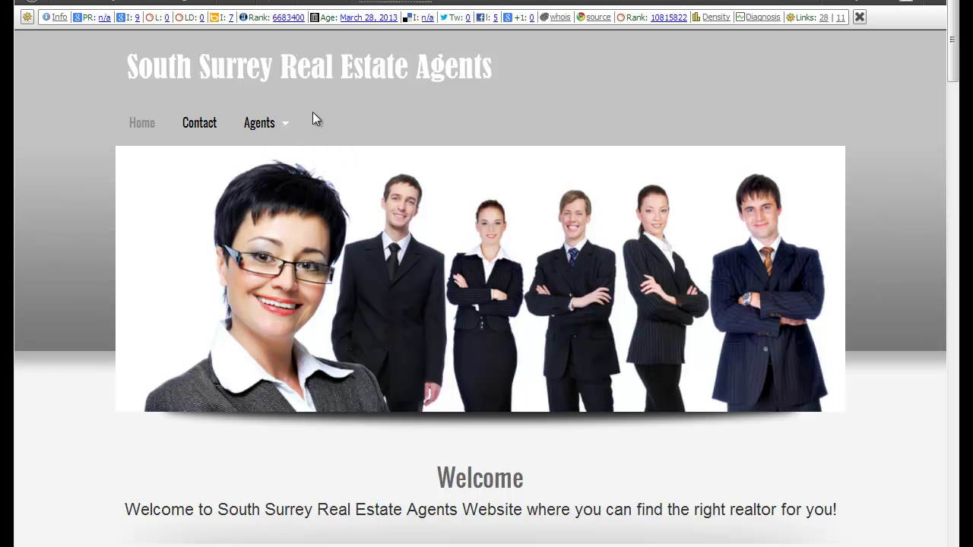
{"action": "mouse_move", "coordinate": [279, 122]}
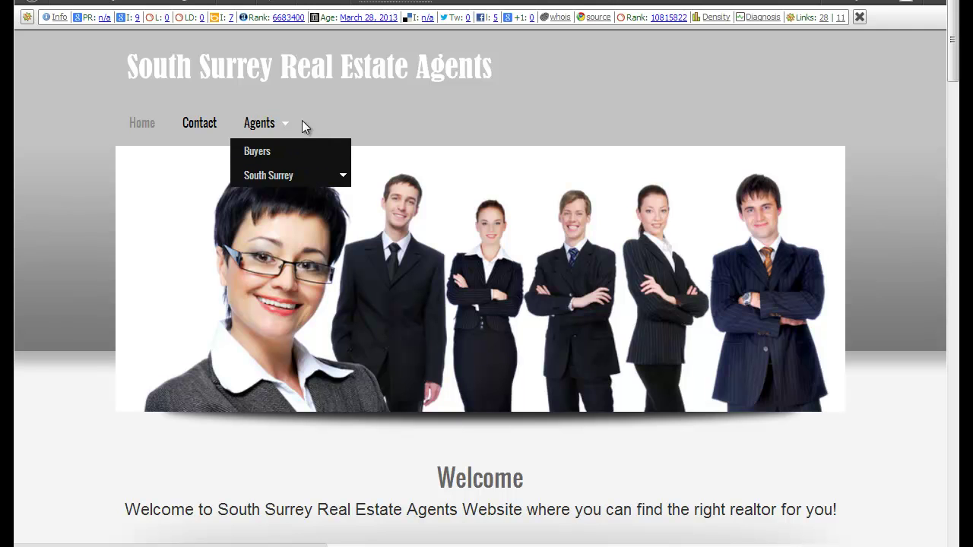
{"action": "key", "text": "ctrl+Tab"}
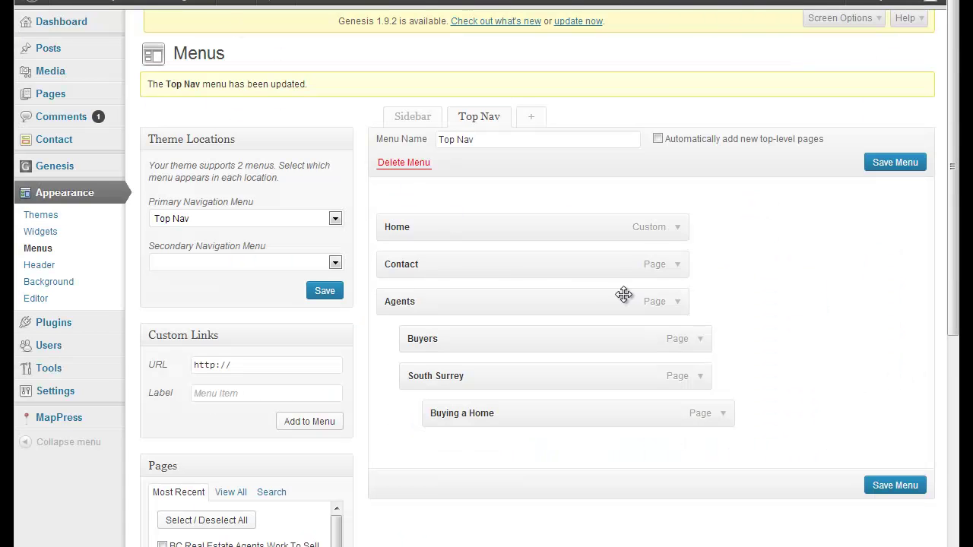
{"action": "left_click", "coordinate": [677, 303]}
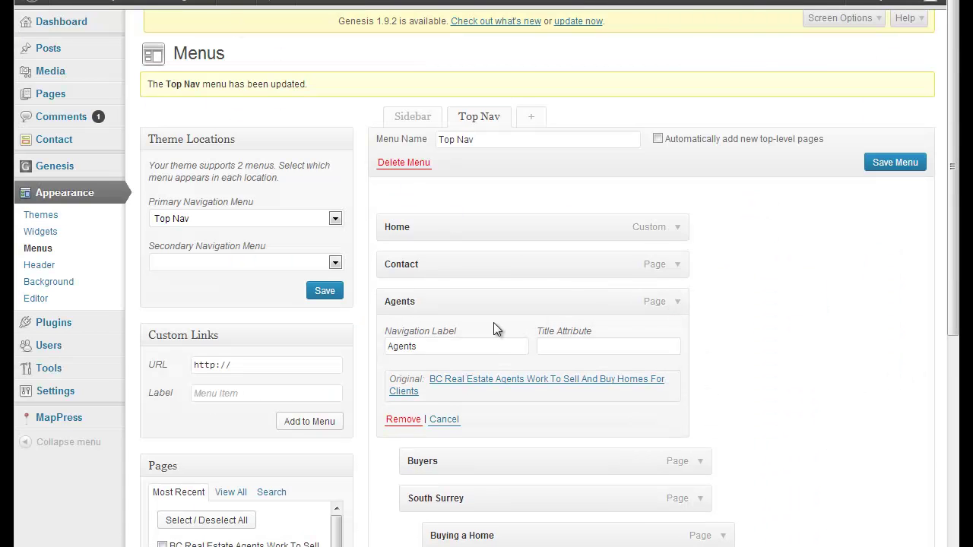
{"action": "left_click", "coordinate": [678, 304]}
{"action": "left_click_drag", "start_coordinate": [256, 365], "coordinate": [171, 368]}
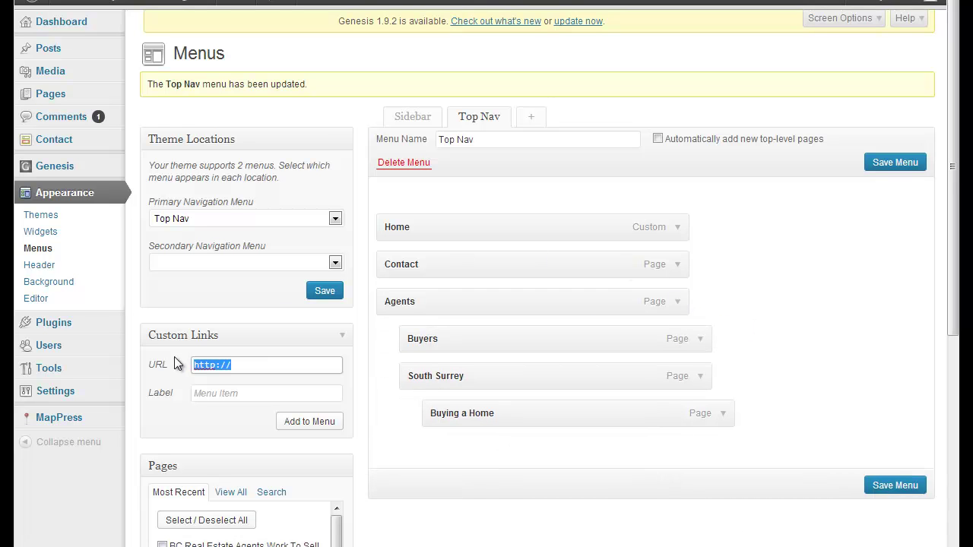
{"action": "scroll", "coordinate": [292, 317], "scroll_direction": "down", "scroll_amount": 1}
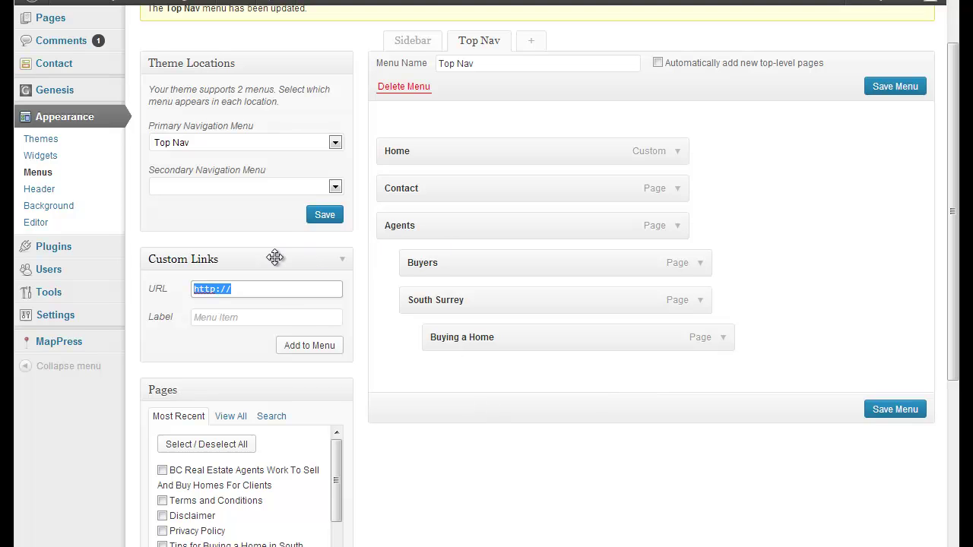
Step: Add a custom link with URL '#' and label 'Top Option' to the menu
{"action": "type", "text": "#"}
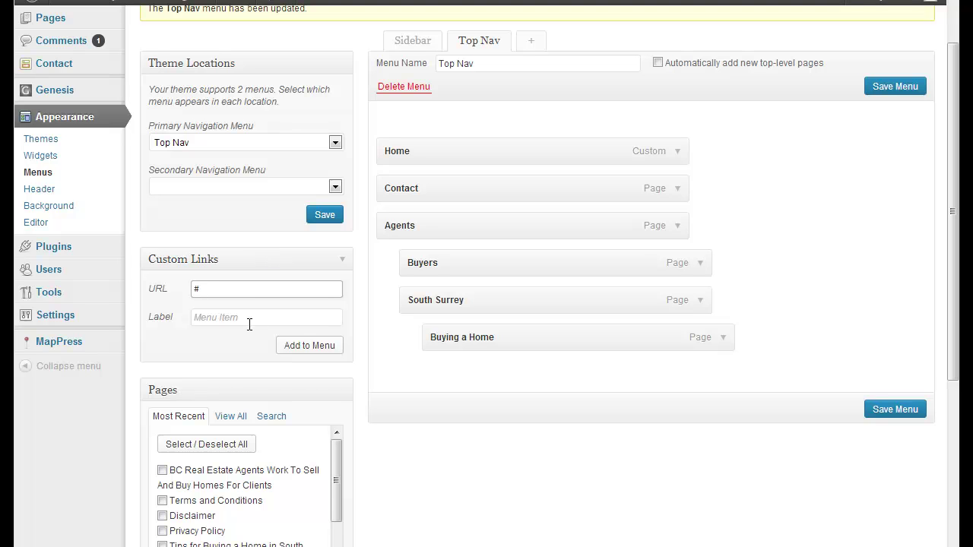
{"action": "left_click", "coordinate": [249, 322]}
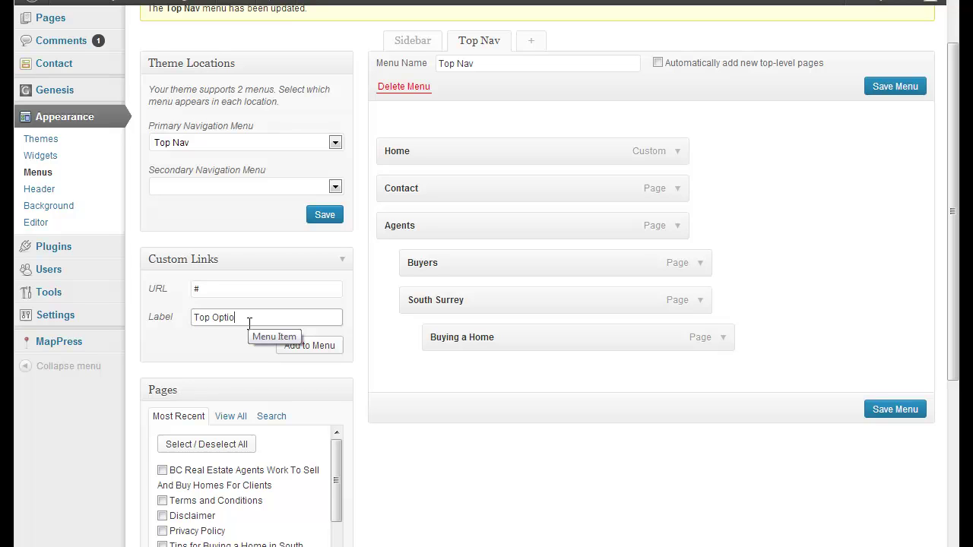
{"action": "left_click", "coordinate": [295, 348]}
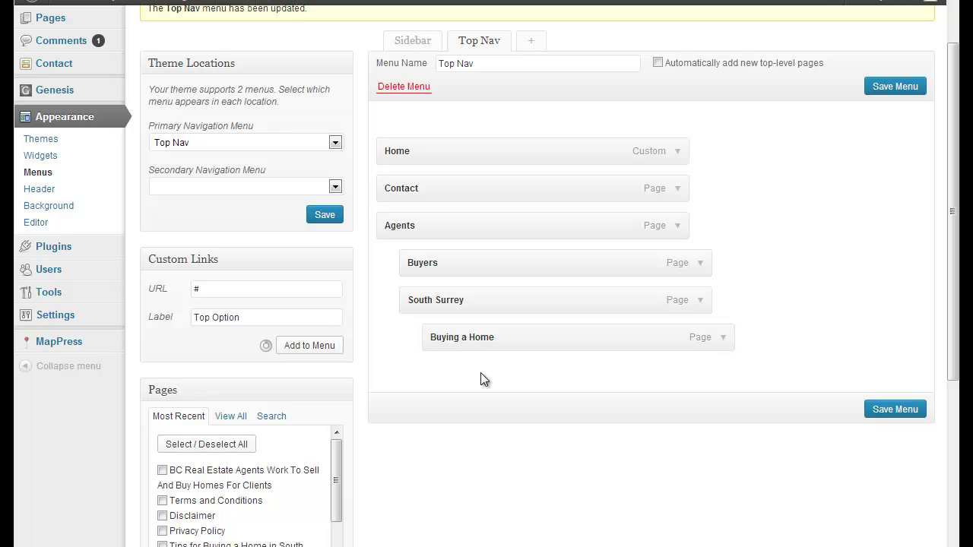
Step: Place Top Option between Contact and Agents, nest Agents beneath it, and save
{"action": "left_click_drag", "start_coordinate": [482, 376], "coordinate": [483, 231]}
{"action": "left_click_drag", "start_coordinate": [446, 268], "coordinate": [471, 268]}
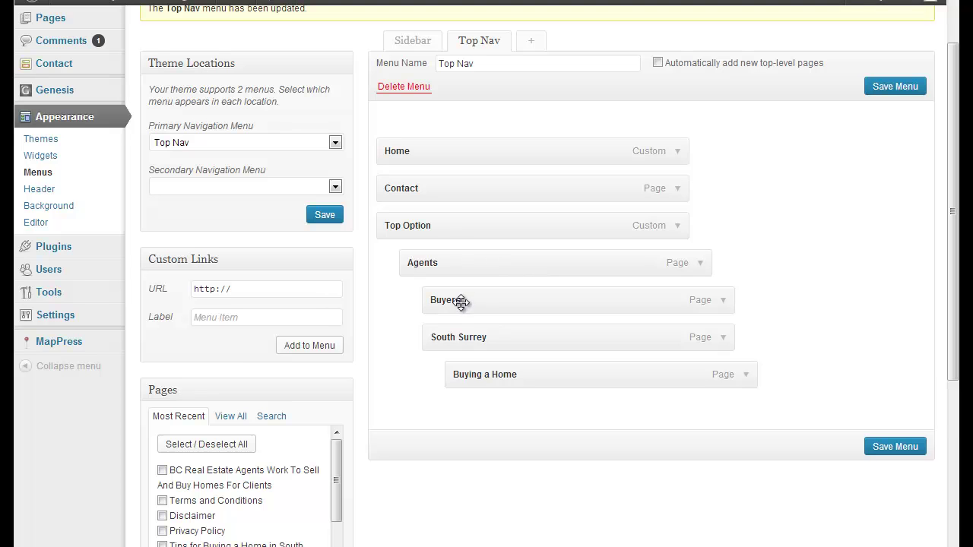
{"action": "left_click", "coordinate": [882, 447]}
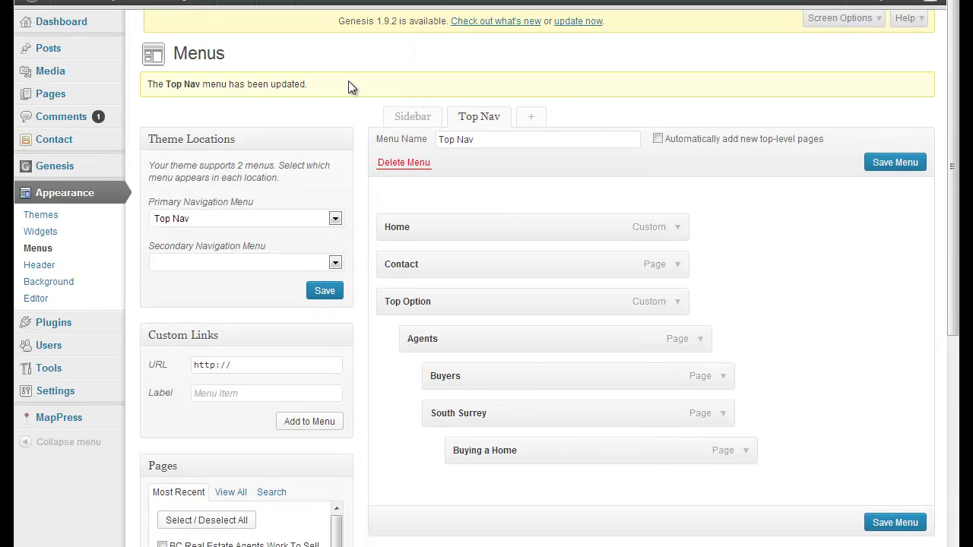
{"action": "left_click", "coordinate": [231, 8]}
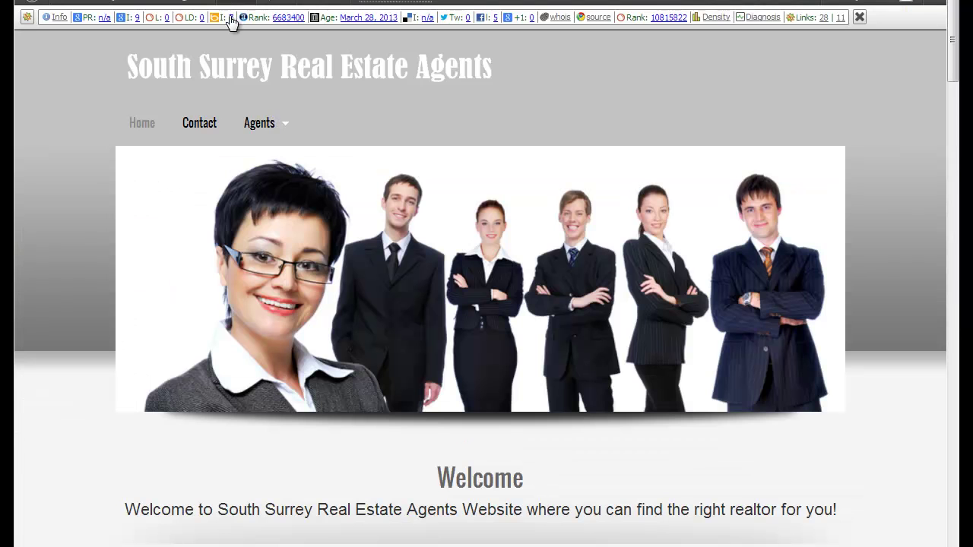
{"action": "left_click", "coordinate": [435, 92]}
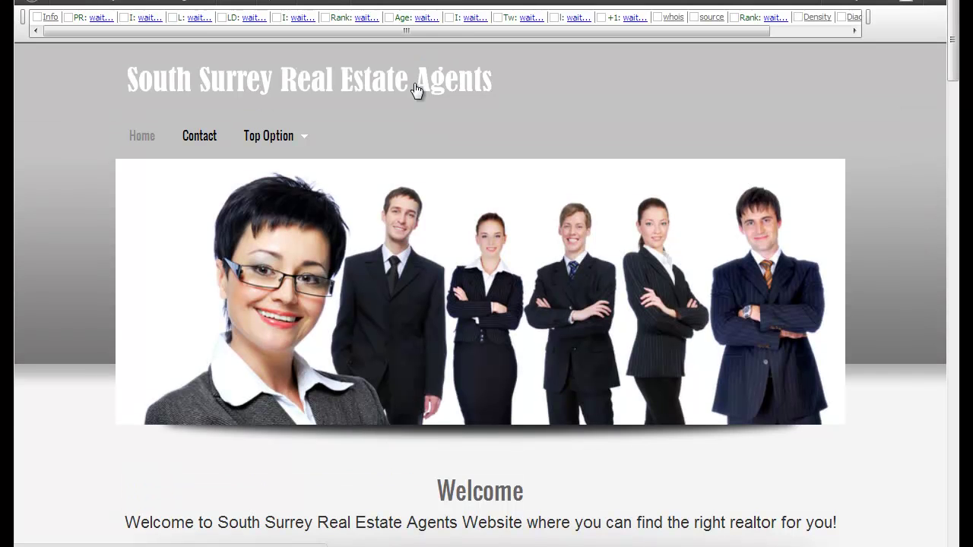
{"action": "mouse_move", "coordinate": [267, 124]}
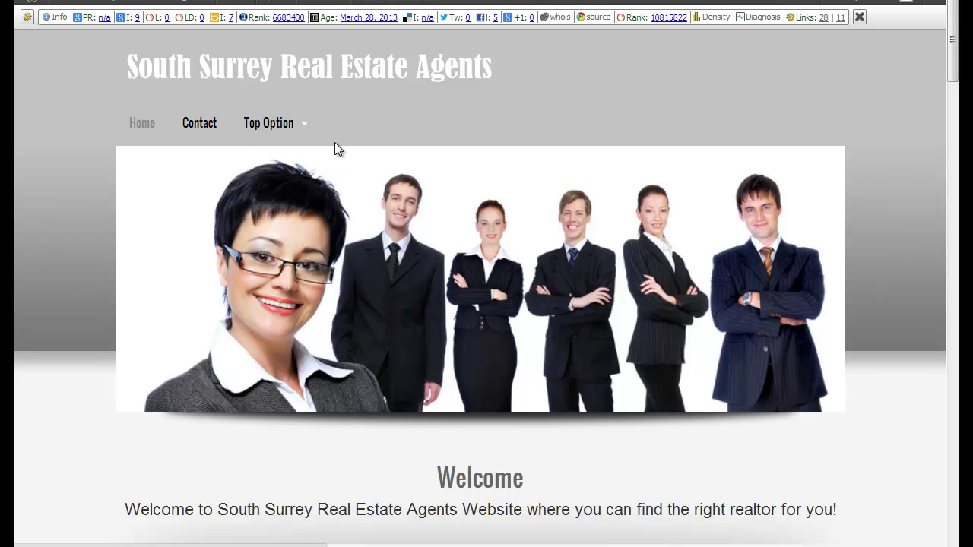
{"action": "mouse_move", "coordinate": [332, 159]}
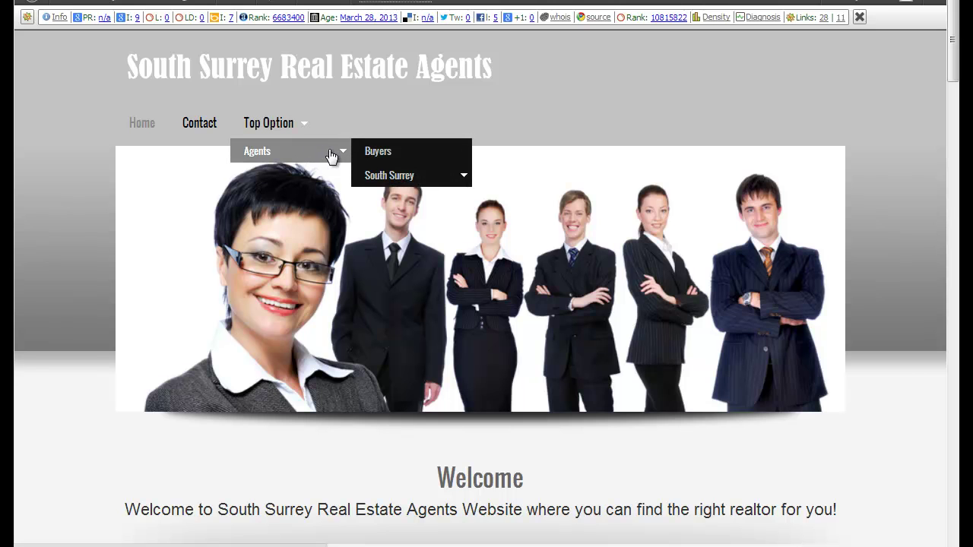
{"action": "mouse_move", "coordinate": [451, 181]}
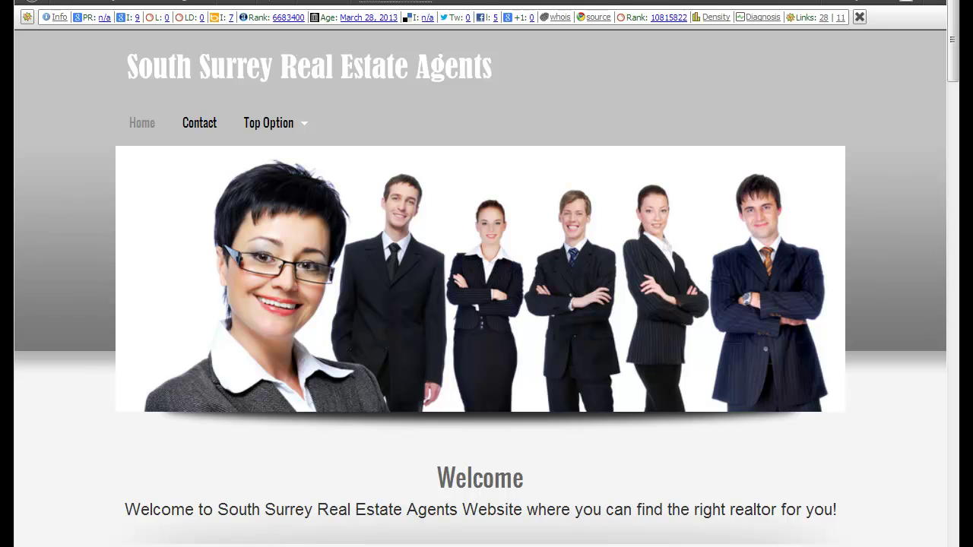
{"action": "key", "text": "ctrl+Tab"}
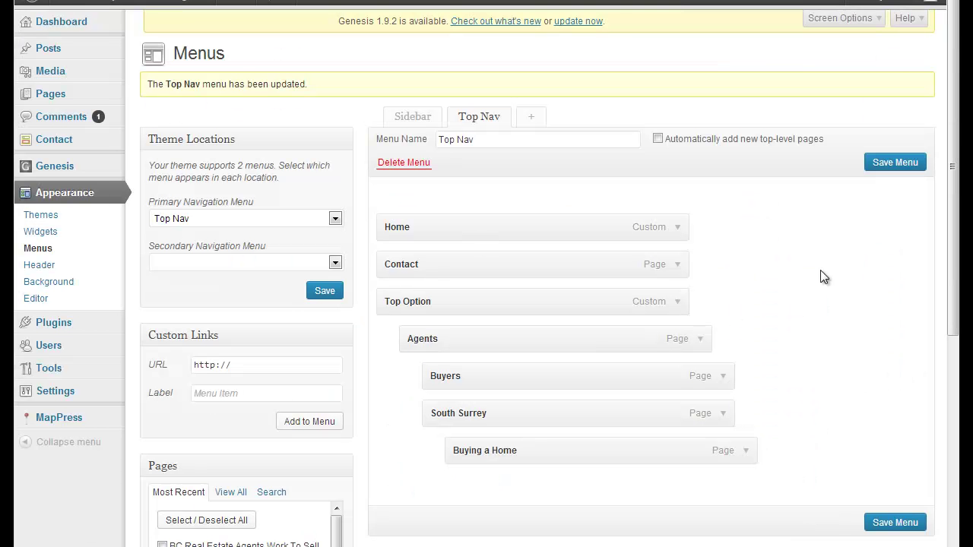
Step: Outdent Buyers and South Surrey to sit beside Agents under Top Option, then save
{"action": "left_click_drag", "start_coordinate": [574, 386], "coordinate": [488, 377]}
{"action": "left_click_drag", "start_coordinate": [506, 411], "coordinate": [482, 411]}
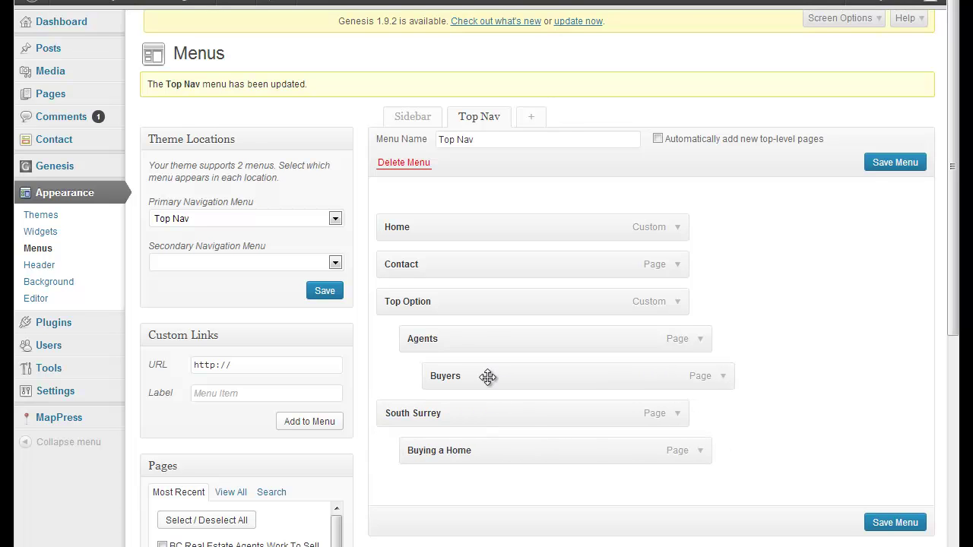
{"action": "left_click_drag", "start_coordinate": [489, 375], "coordinate": [461, 404]}
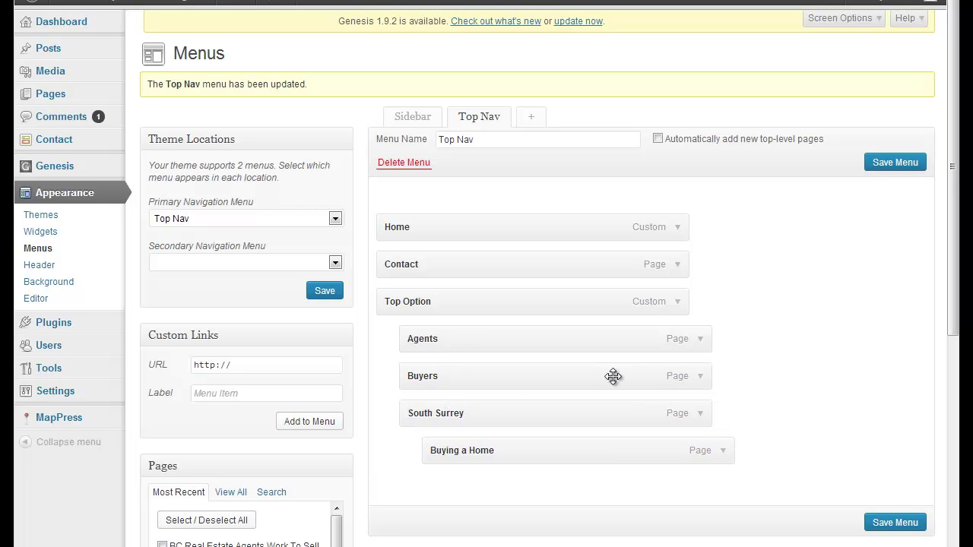
{"action": "left_click", "coordinate": [904, 164]}
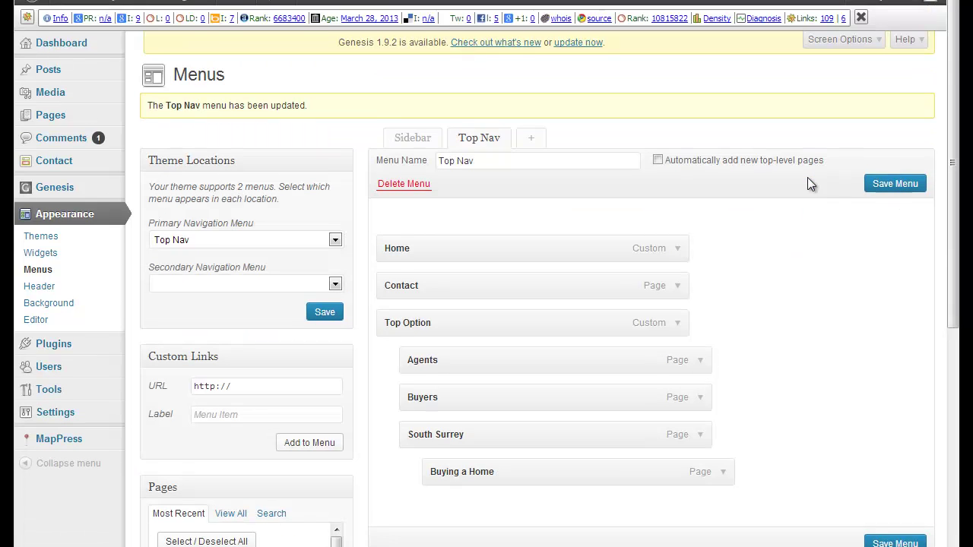
{"action": "scroll", "coordinate": [808, 182], "scroll_direction": "down", "scroll_amount": 2}
{"action": "scroll", "coordinate": [810, 187], "scroll_direction": "down", "scroll_amount": 1}
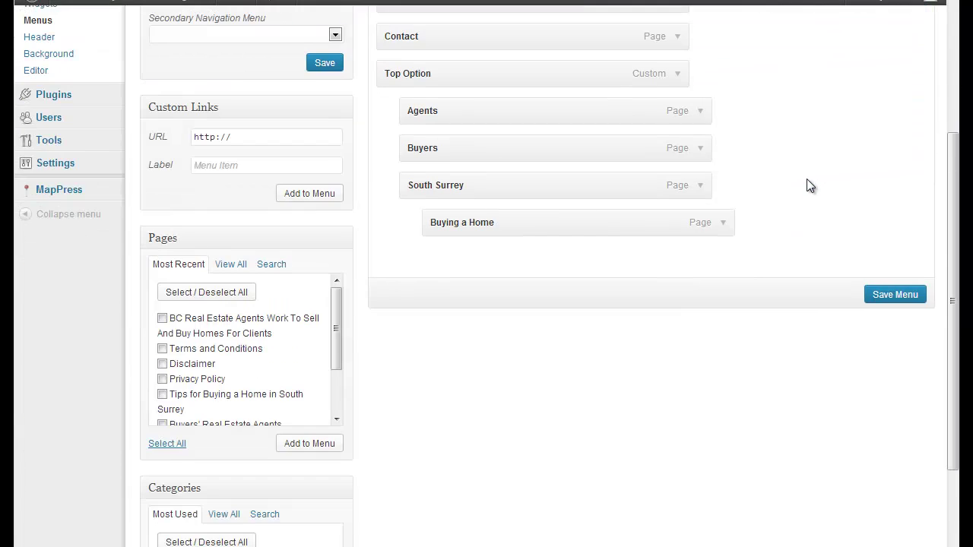
{"action": "scroll", "coordinate": [810, 186], "scroll_direction": "down", "scroll_amount": 2}
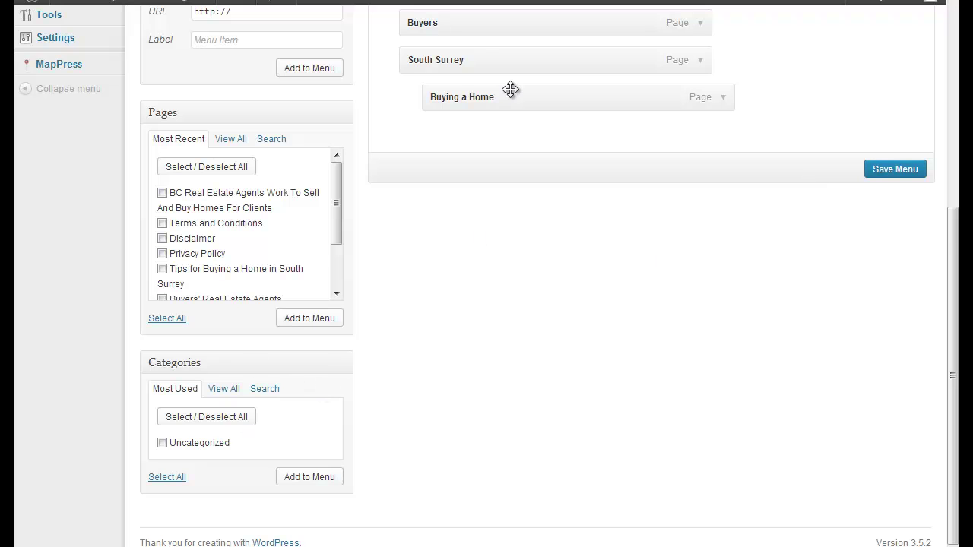
{"action": "scroll", "coordinate": [586, 211], "scroll_direction": "up", "scroll_amount": 3}
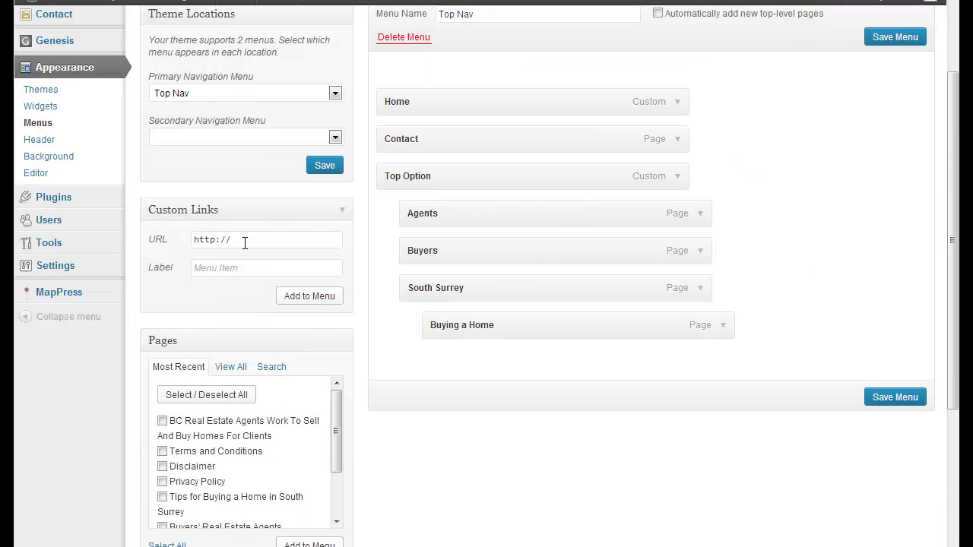